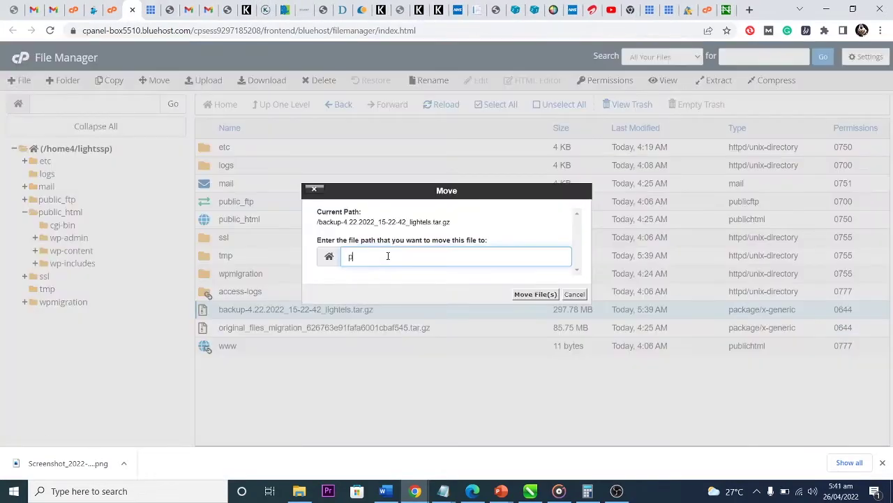
# Move the backup archive backup-4.22.2022_15-22-42_lightels.tar.gz to the public_html folder
pyautogui.write('public_html')
pyautogui.click(535, 294)
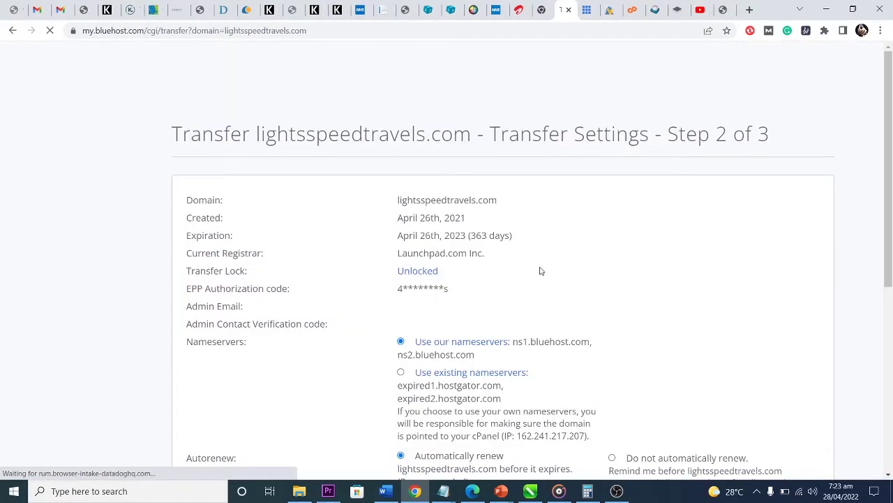
# Set lightsspeedtravels.com not to renew automatically, toggle its domain privacy option and check out the Bluehost transfer order
pyautogui.scroll(-10, 540, 271)
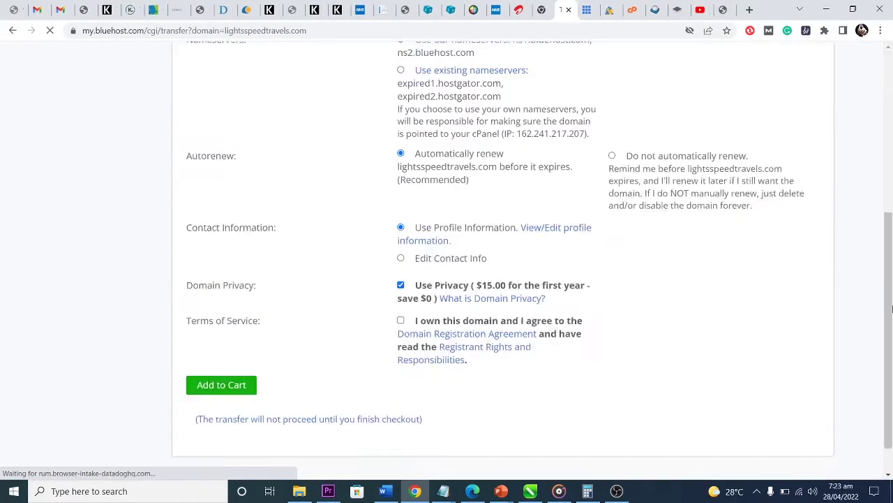
pyautogui.click(610, 156)
pyautogui.click(399, 280)
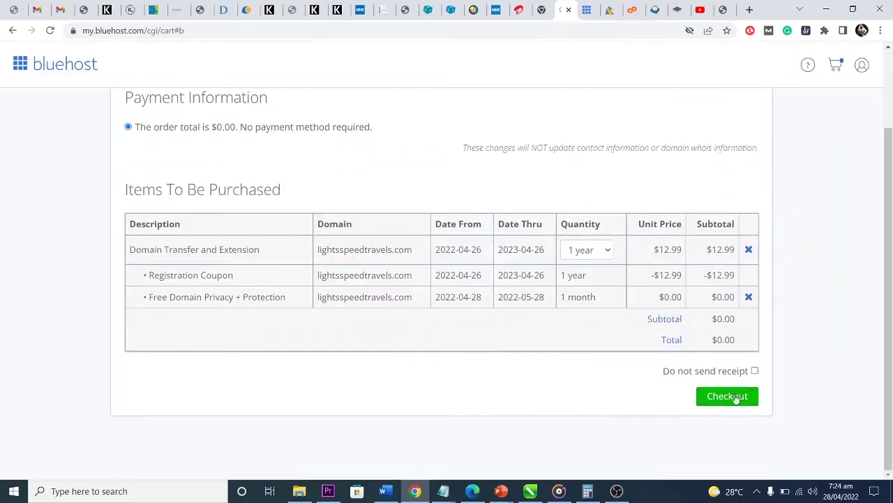
pyautogui.click(726, 395)
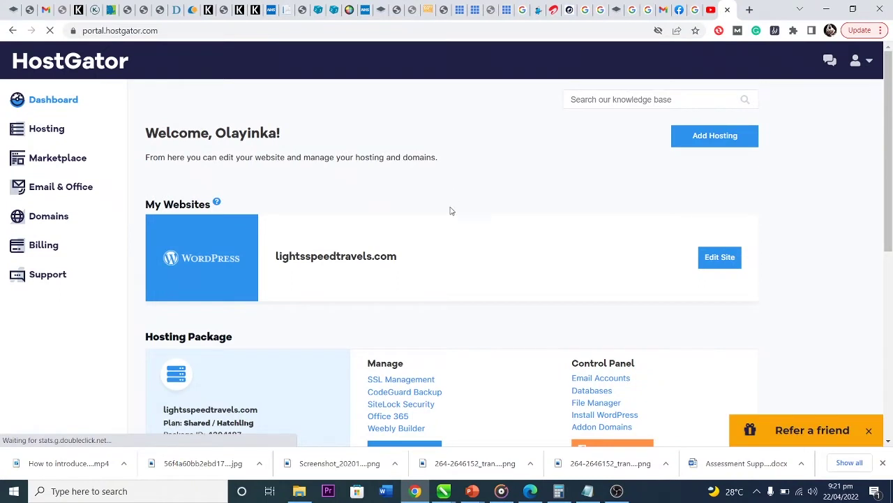
# Launch cPanel for the lightsspeedtravels.com hosting package in the HostGator portal and open its full account backup page
pyautogui.scroll(-3, 412, 215)
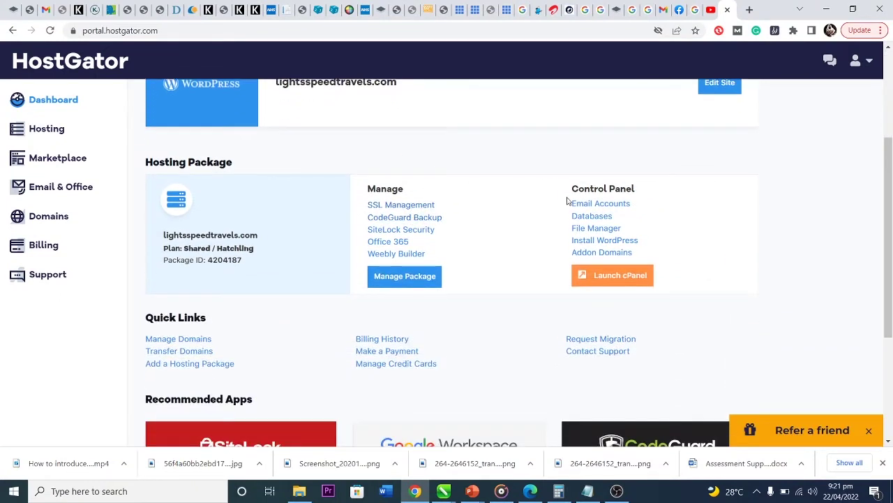
pyautogui.click(609, 275)
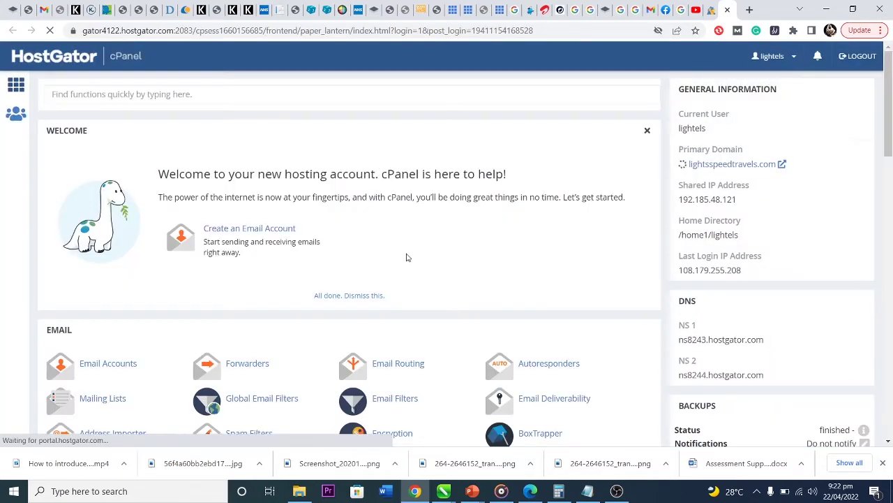
pyautogui.scroll(-4, 408, 258)
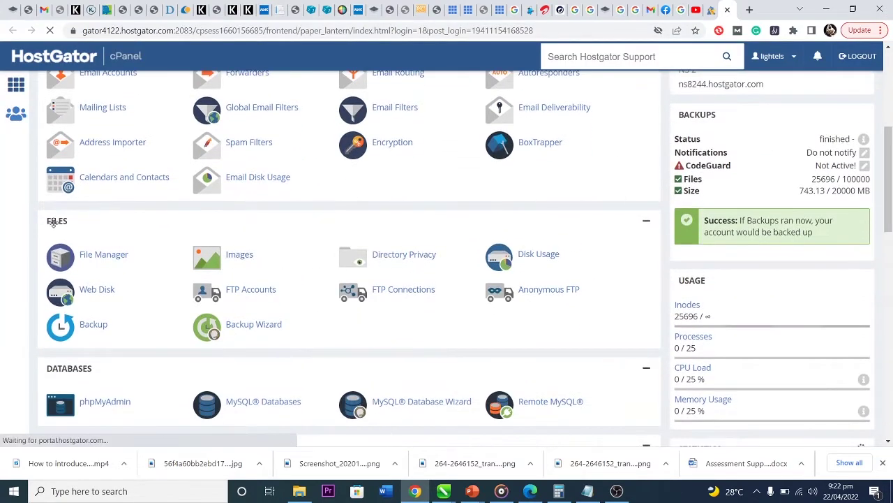
pyautogui.click(93, 326)
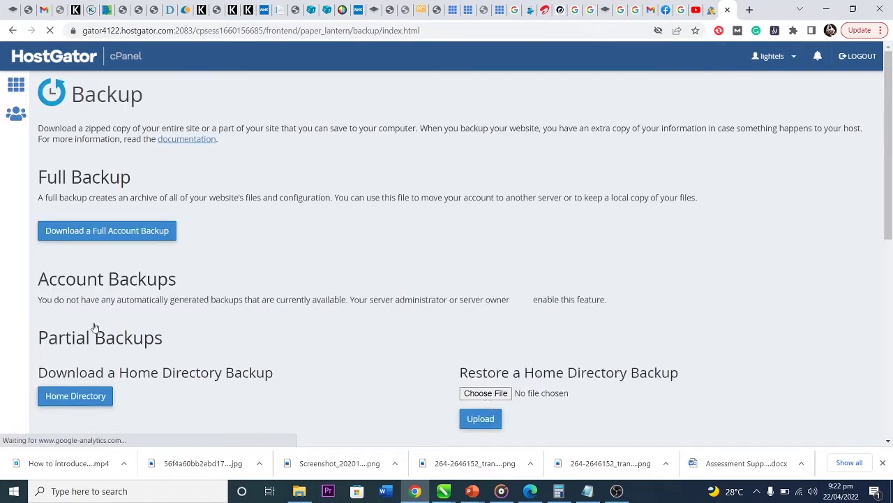
pyautogui.click(111, 232)
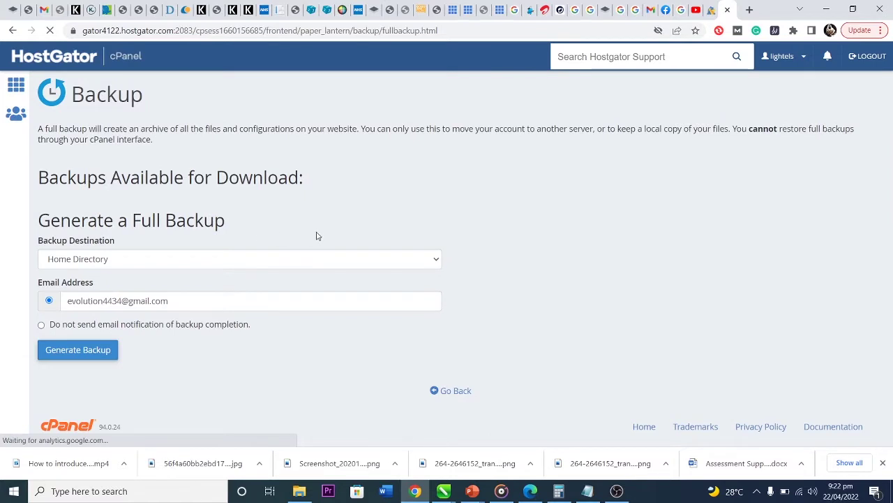
# Generate a full account backup with Home Directory as the destination, keeping the email notification
pyautogui.click(206, 264)
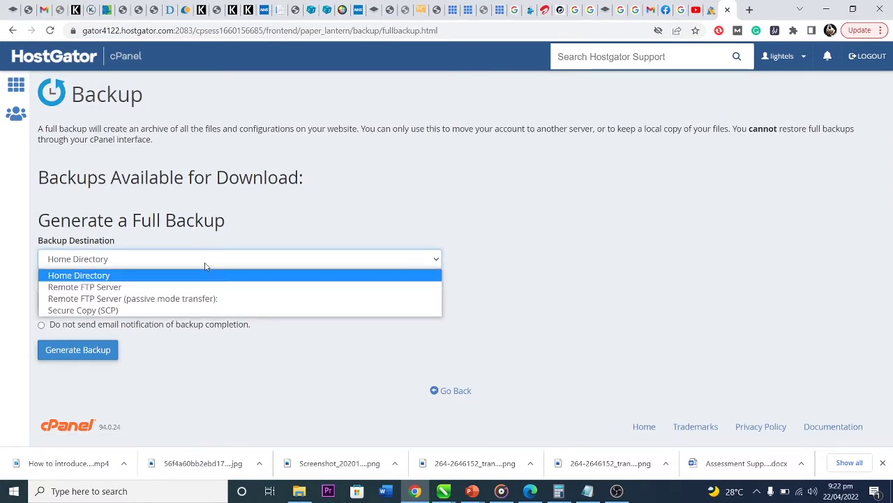
pyautogui.click(205, 265)
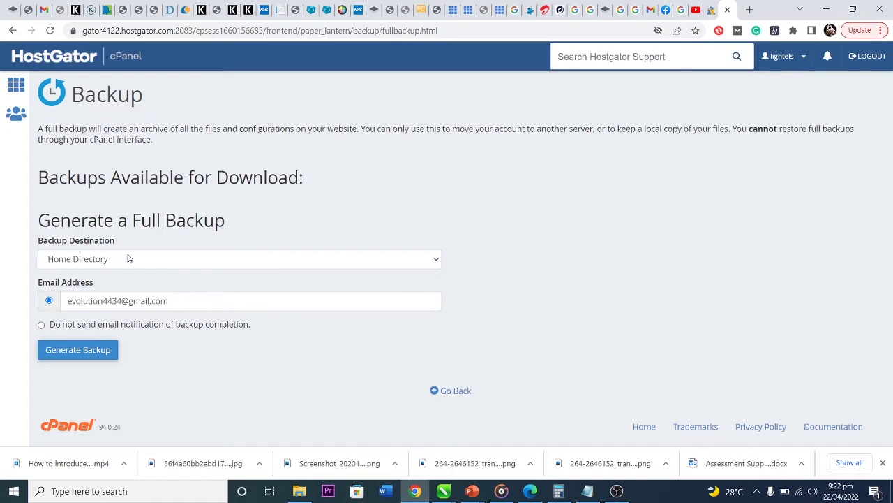
pyautogui.click(87, 354)
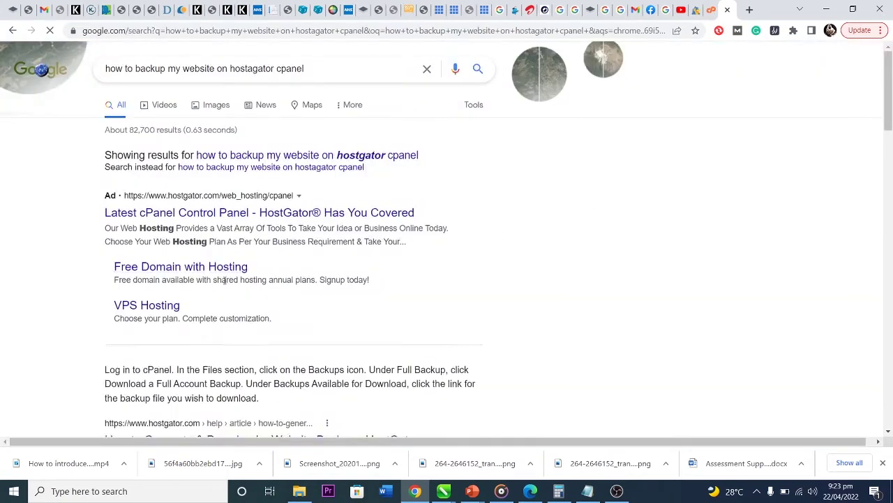
# Consult the HostGator help article on how to generate and download a website backup from the Google results
pyautogui.scroll(-2, 225, 279)
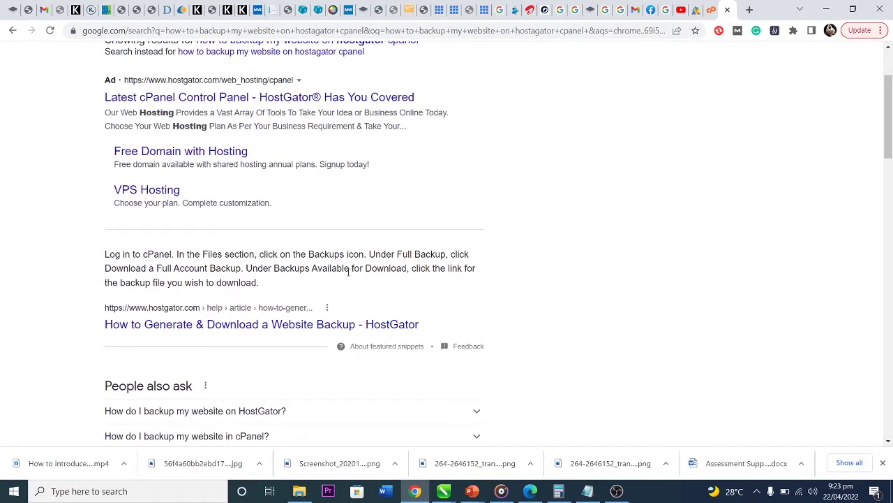
pyautogui.click(201, 325)
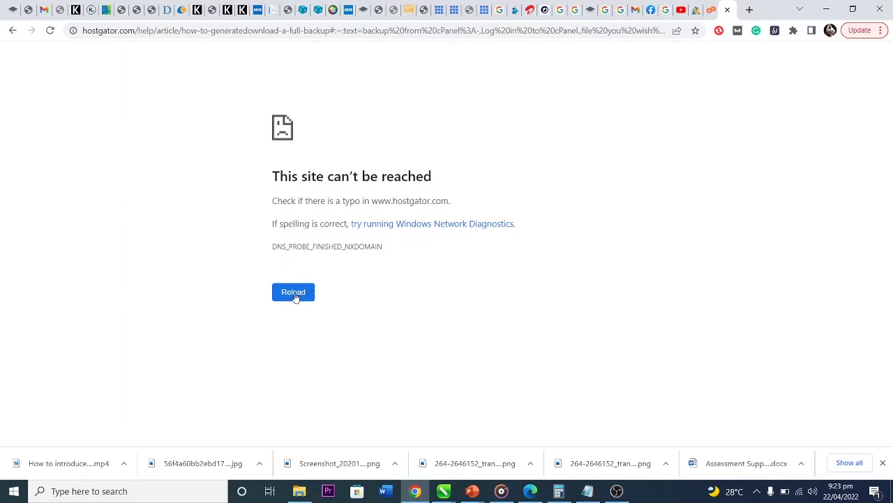
pyautogui.click(293, 292)
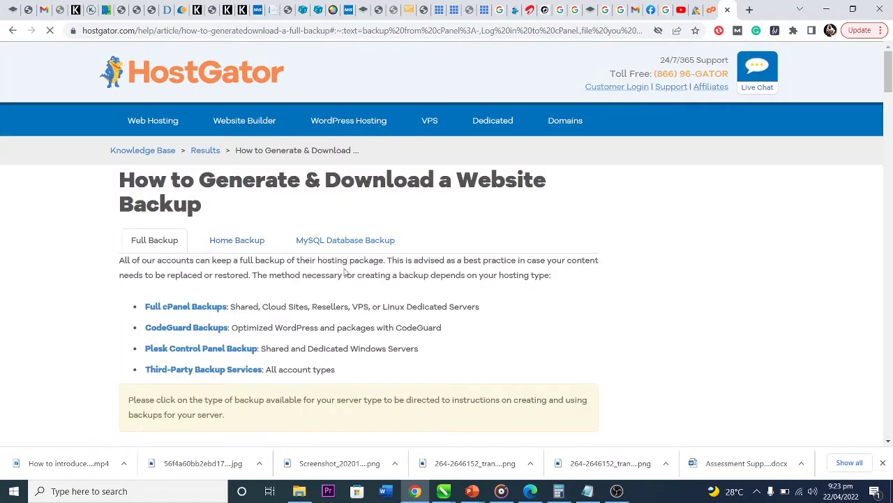
pyautogui.scroll(-6, 345, 272)
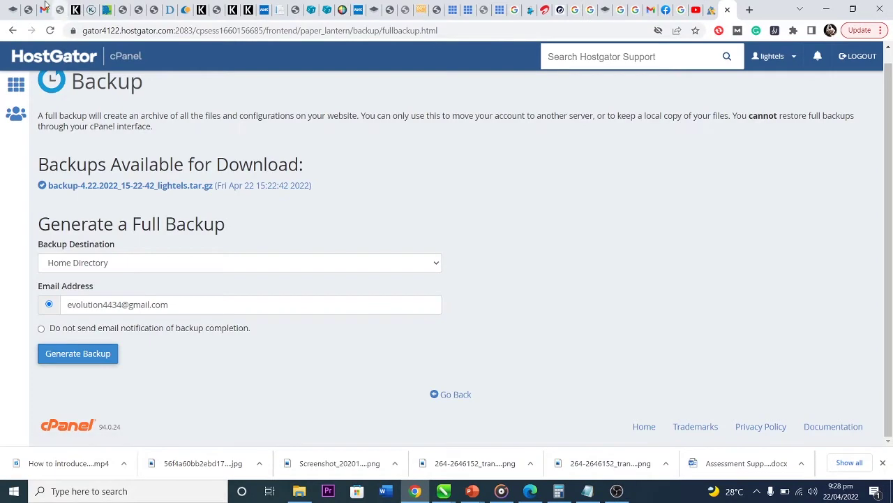
# Switch to Gmail and open the cPanel message about the full backup of lightsspeedtravels.com
pyautogui.click(45, 8)
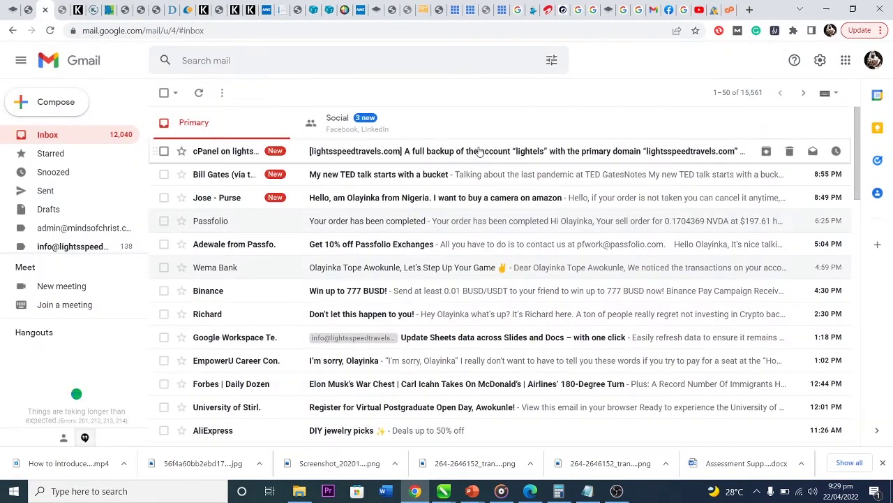
pyautogui.click(587, 157)
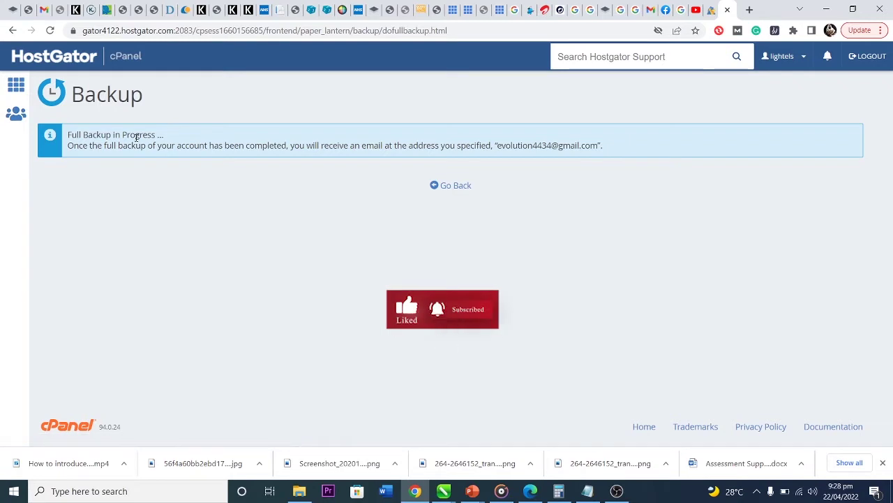
# Return to the cPanel backup list, download backup-4.22.2022_15-22-42_lightels.tar.gz and select it in the Downloads folder
pyautogui.click(445, 186)
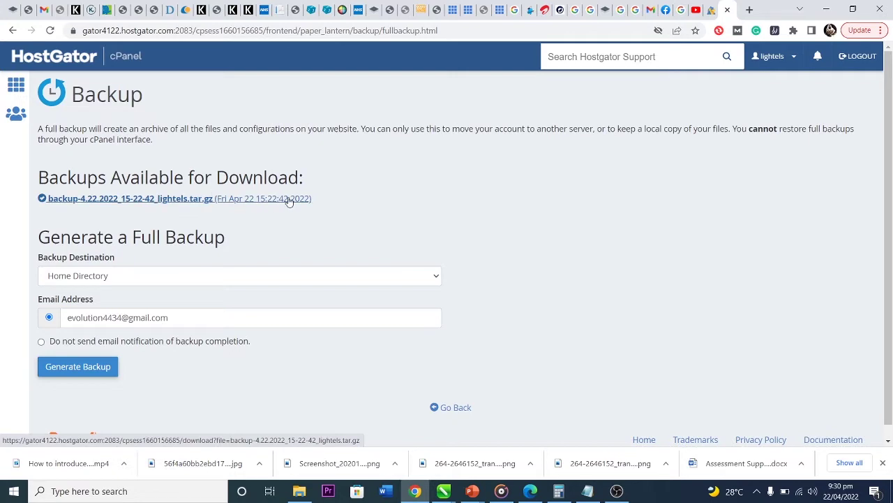
pyautogui.click(89, 201)
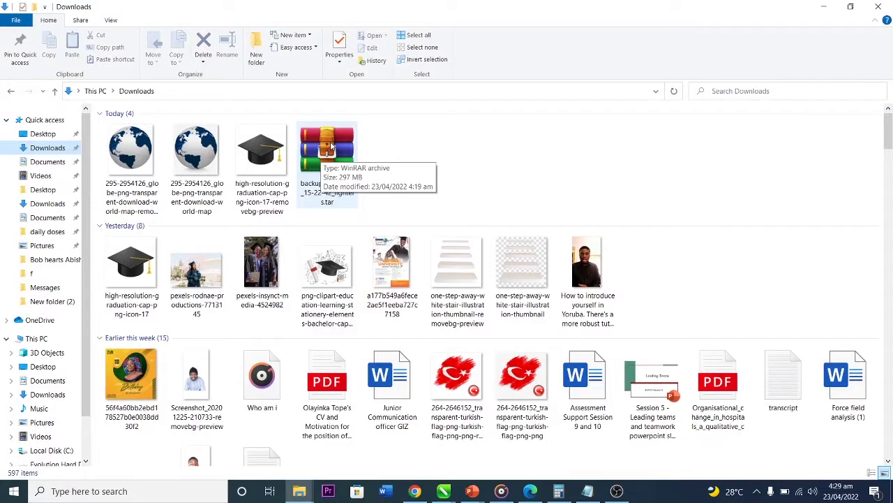
pyautogui.click(331, 146)
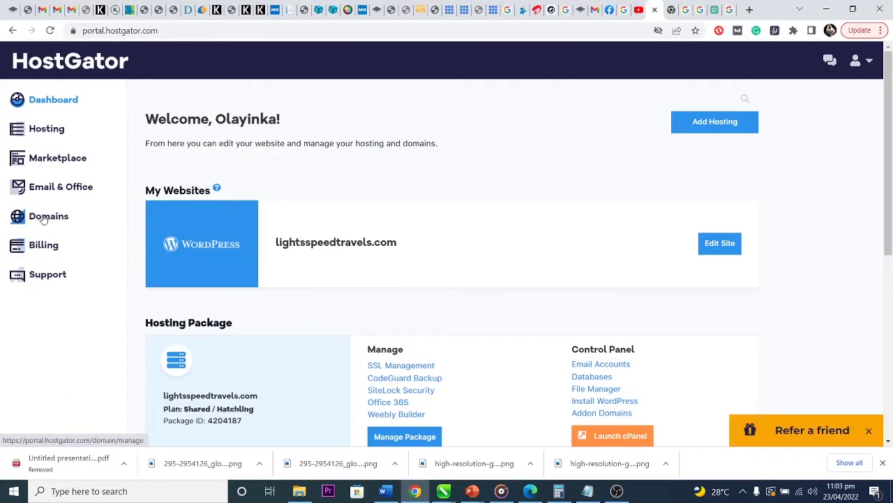
# Turn off domain locking for lightsspeedtravels.com in the HostGator portal and save the locking setting
pyautogui.click(43, 219)
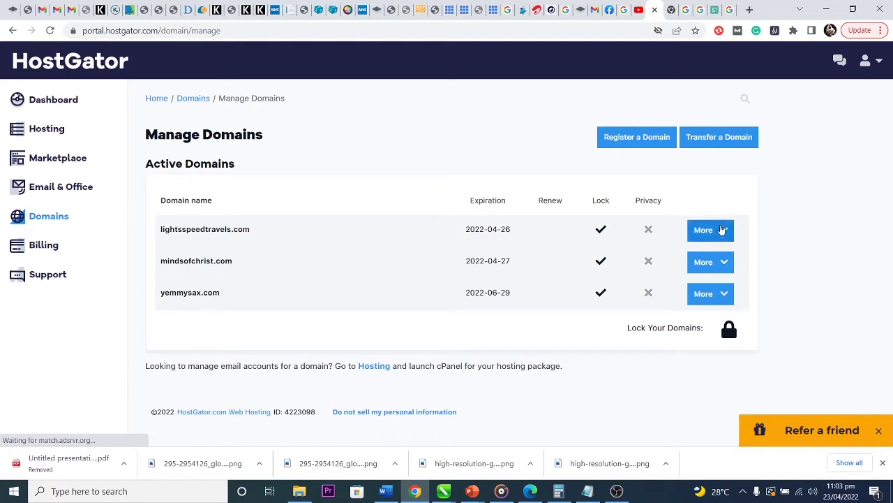
pyautogui.click(725, 230)
pyautogui.scroll(-2, 413, 275)
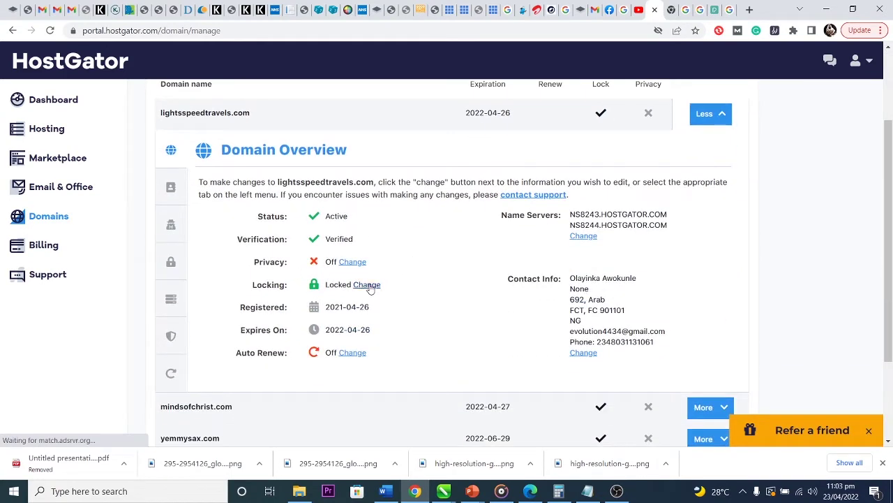
pyautogui.click(368, 285)
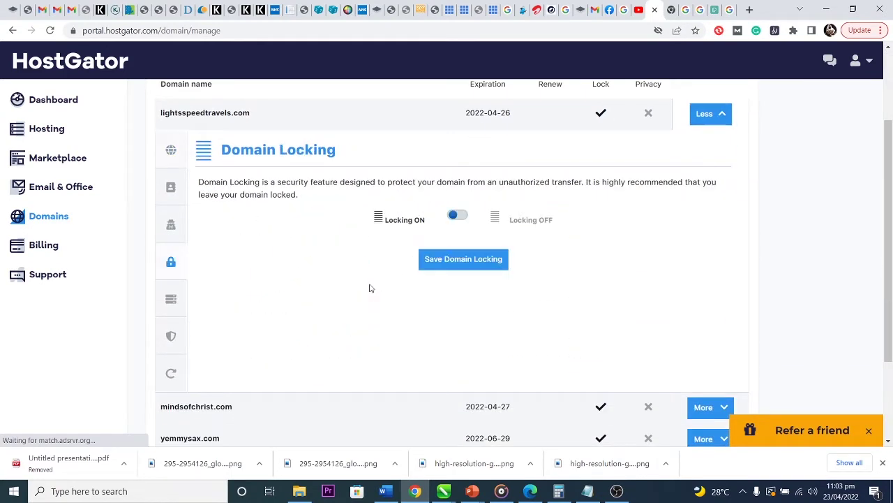
pyautogui.click(460, 216)
pyautogui.click(458, 261)
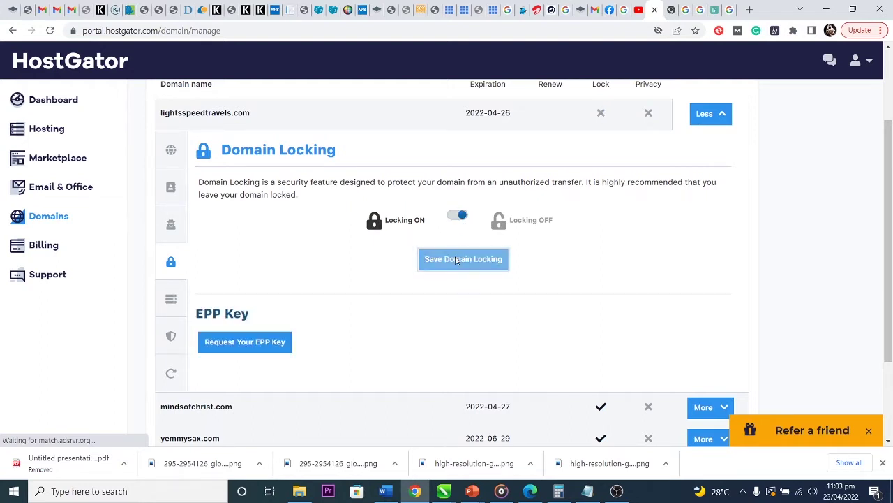
# Request the EPP key for lightsspeedtravels.com and highlight the displayed key
pyautogui.click(240, 343)
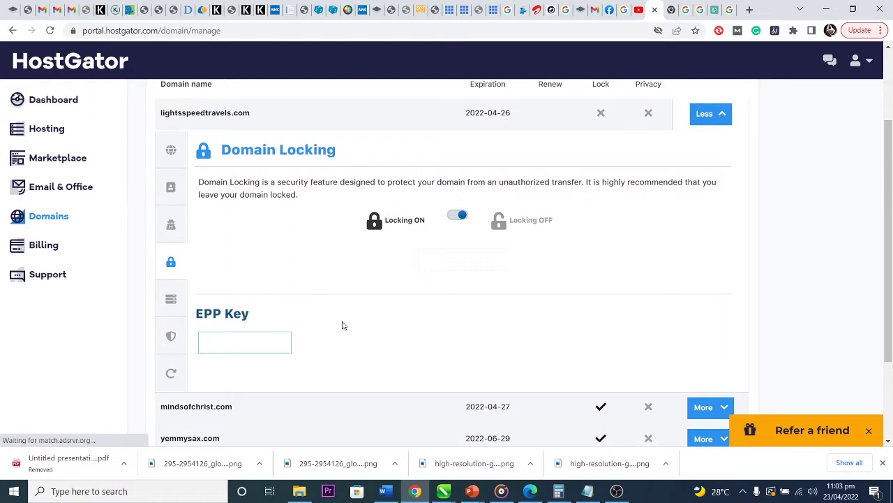
pyautogui.scroll(-1, 343, 326)
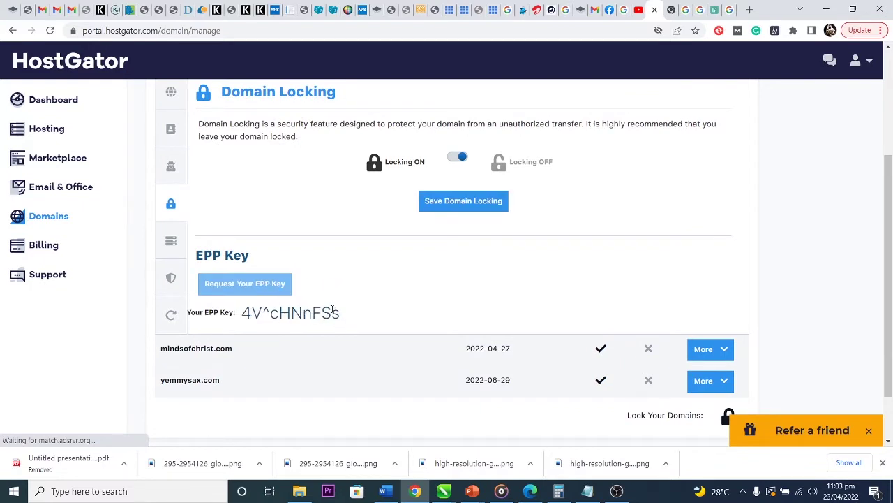
pyautogui.moveTo(344, 320); pyautogui.dragTo(247, 315)
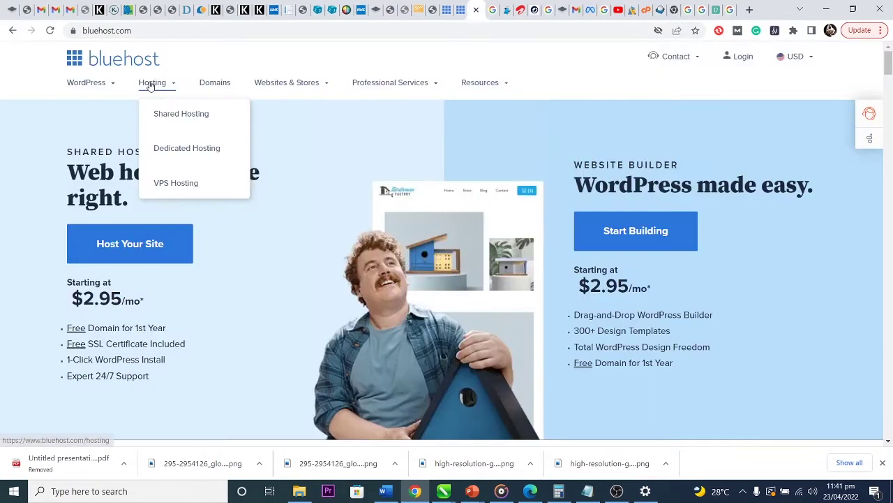
# Review Bluehost's shared hosting plans and select the Basic plan on the 12-month term
pyautogui.click(158, 123)
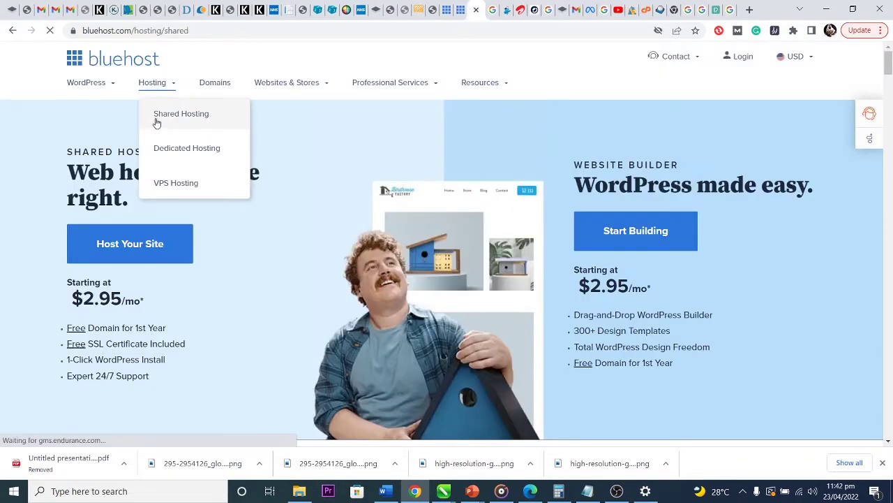
pyautogui.scroll(-7, 263, 268)
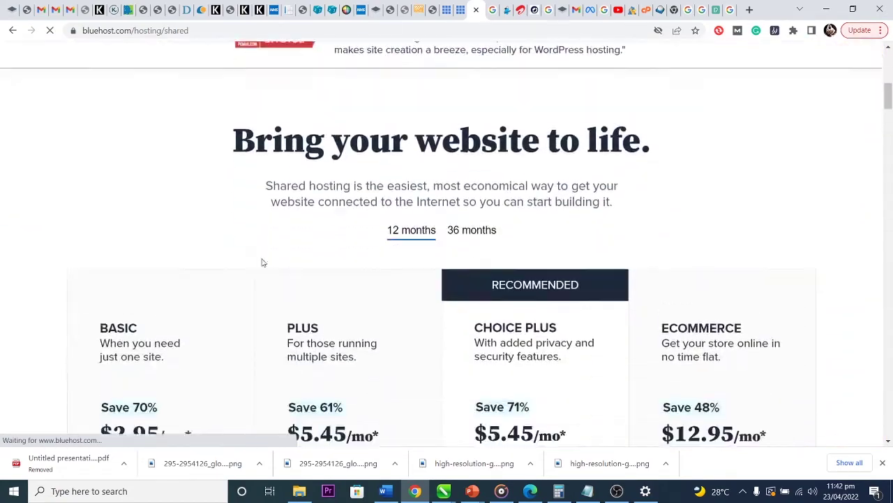
pyautogui.scroll(-4, 263, 263)
pyautogui.scroll(2, 263, 263)
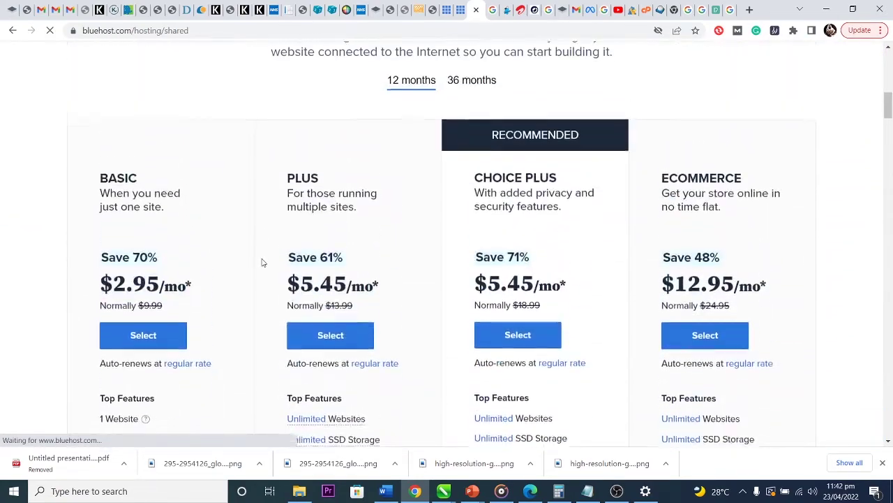
pyautogui.scroll(-5, 263, 263)
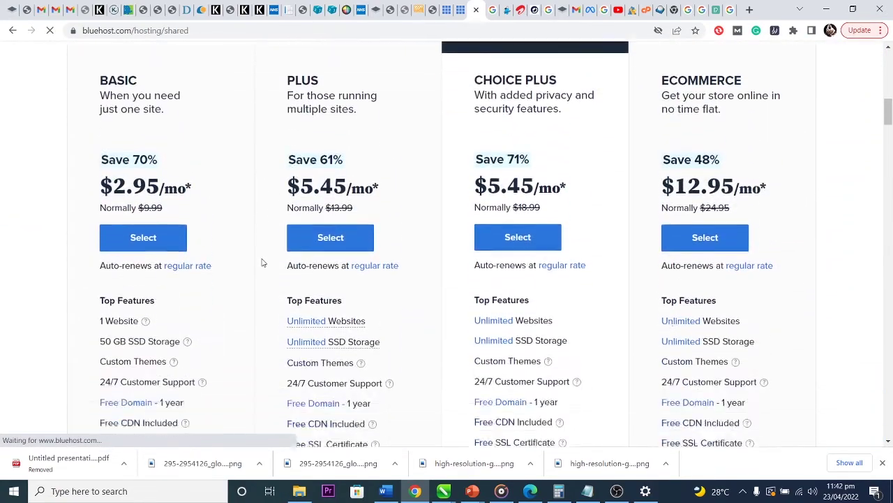
pyautogui.scroll(2, 263, 263)
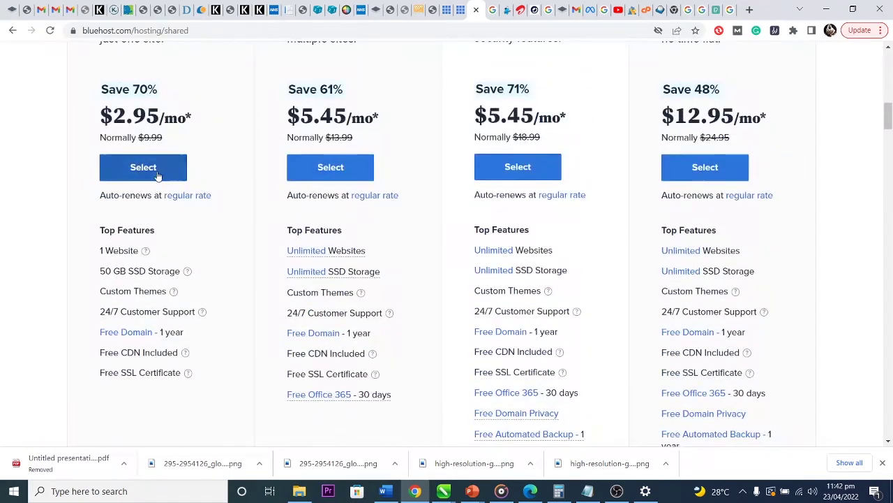
pyautogui.click(157, 174)
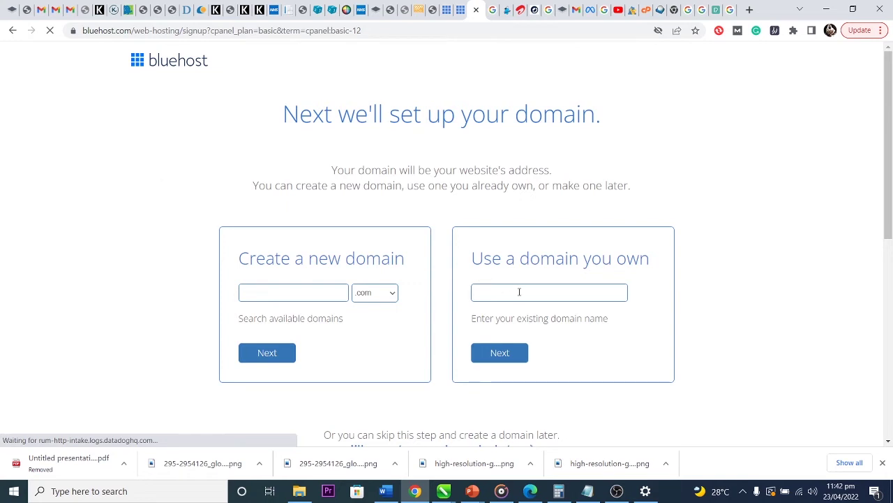
# Use the existing domain lightsspeedtravels.com for the new hosting plan and continue to the account information form
pyautogui.click(516, 289)
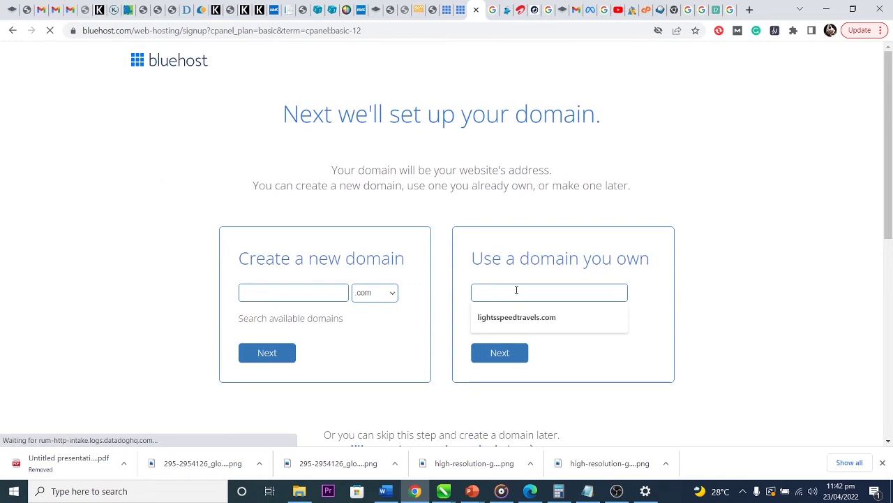
pyautogui.click(517, 318)
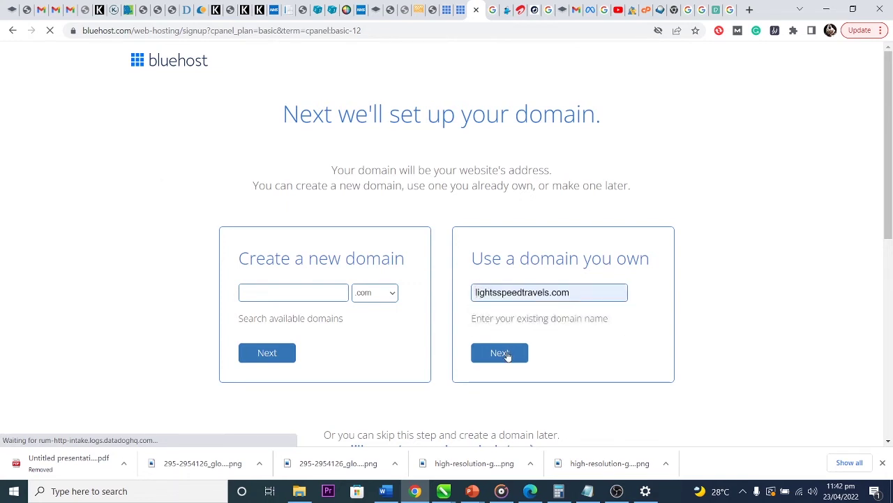
pyautogui.click(500, 352)
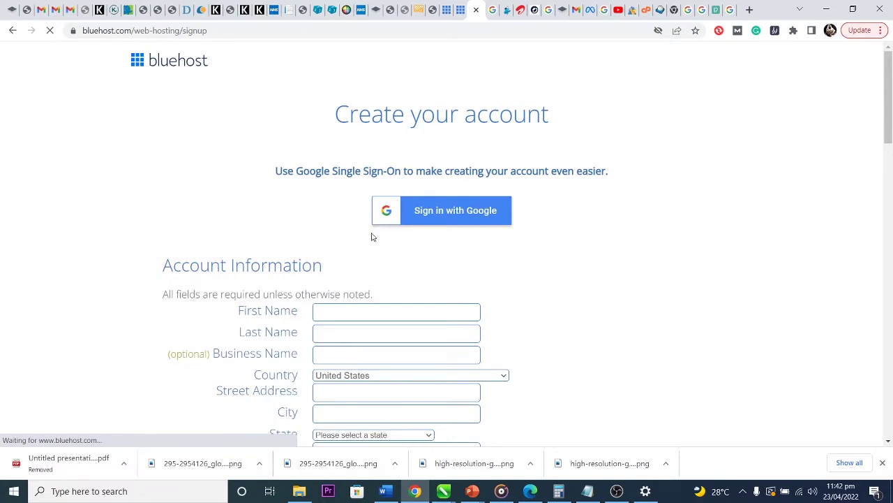
pyautogui.scroll(-1, 388, 254)
pyautogui.scroll(-3, 389, 254)
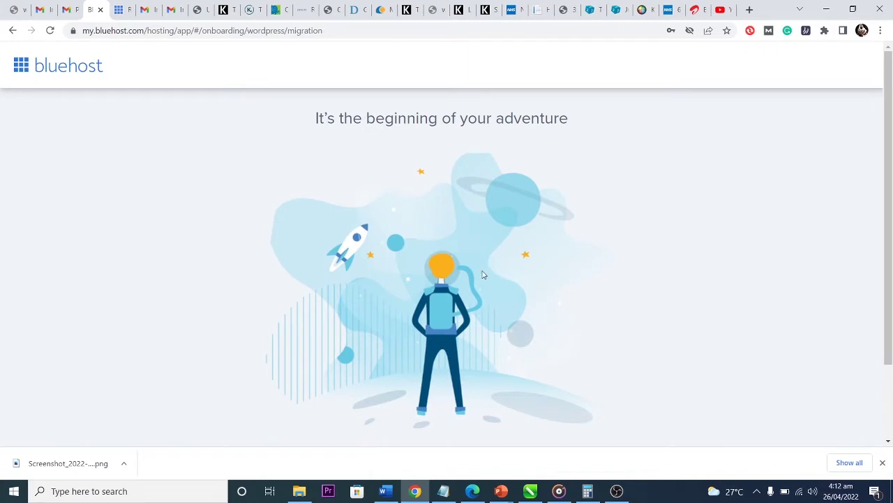
# Review Bluehost's migration services and start the free migration of one WordPress website
pyautogui.scroll(-2, 481, 275)
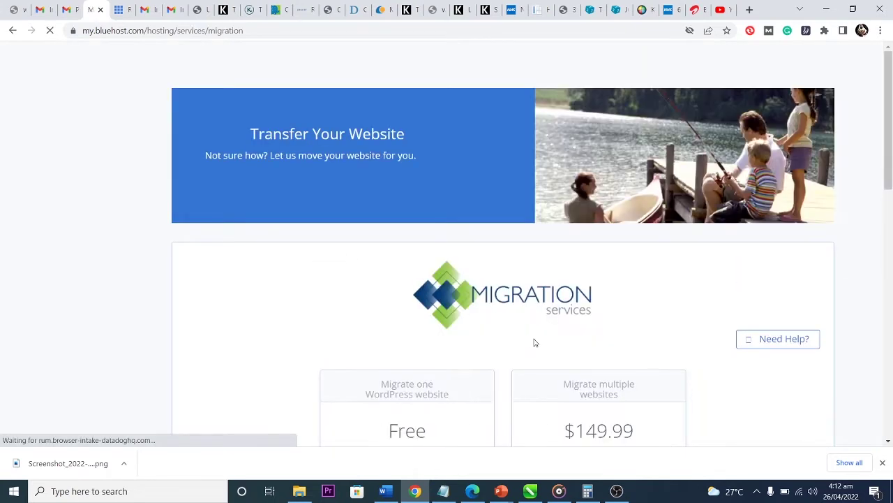
pyautogui.scroll(-3, 534, 340)
pyautogui.scroll(-10, 534, 341)
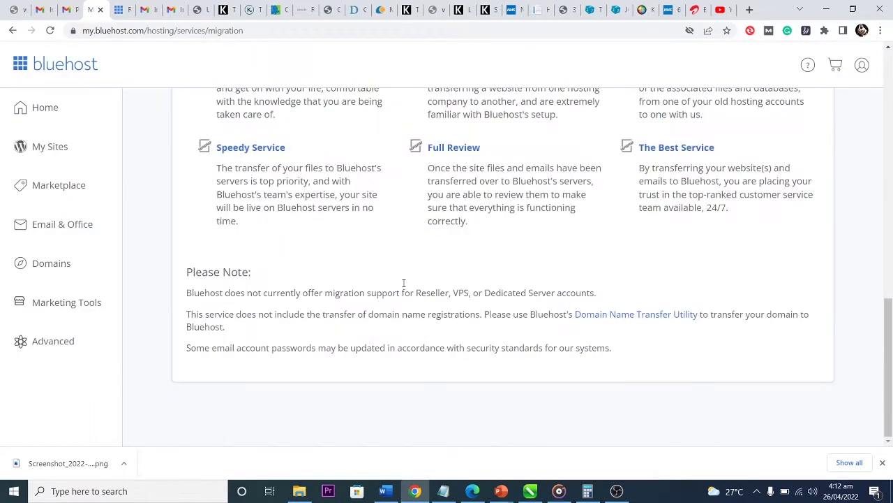
pyautogui.scroll(1, 403, 286)
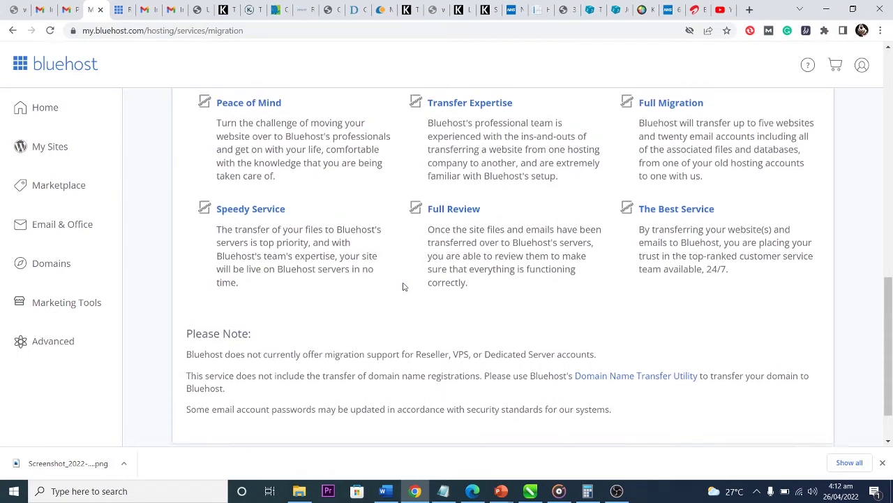
pyautogui.scroll(6, 403, 287)
pyautogui.scroll(-1, 403, 286)
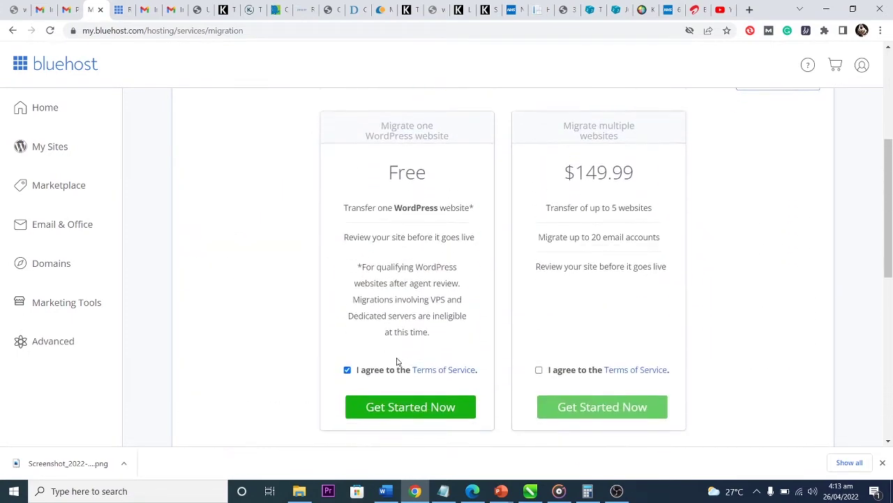
pyautogui.click(408, 409)
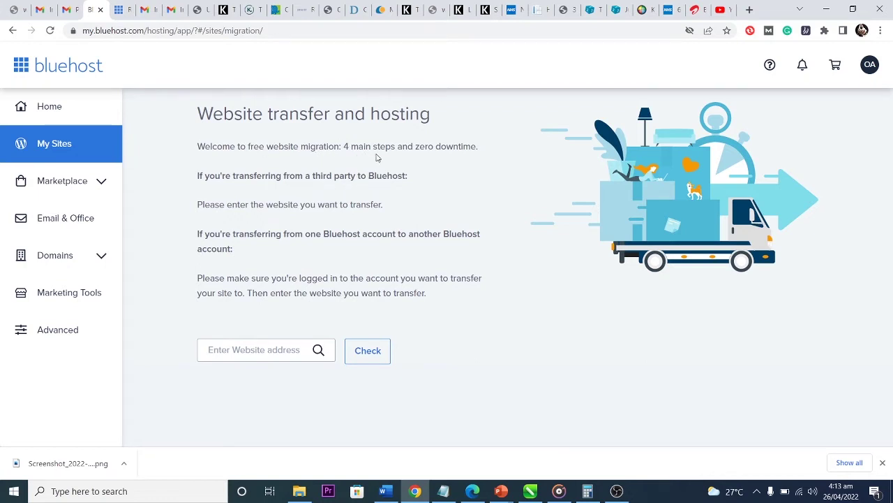
pyautogui.click(255, 341)
pyautogui.write('light')
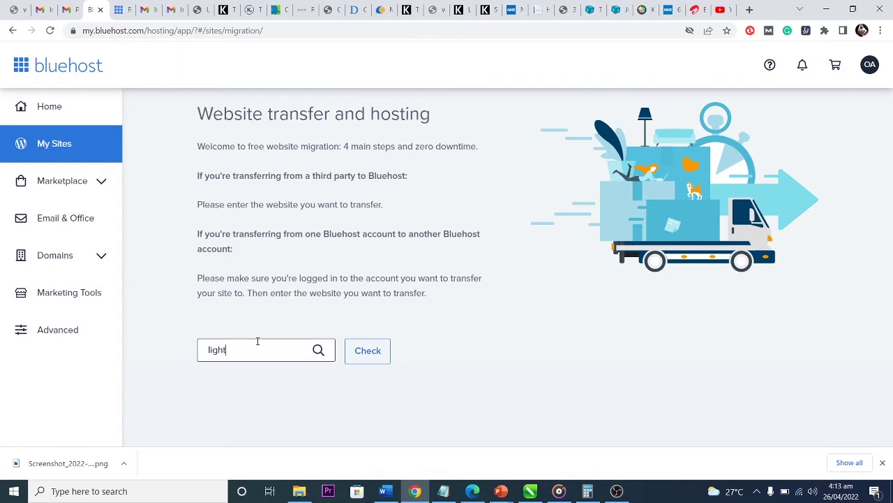
pyautogui.write('sspeedtravels.com')
pyautogui.press('Home')
pyautogui.write('https://')
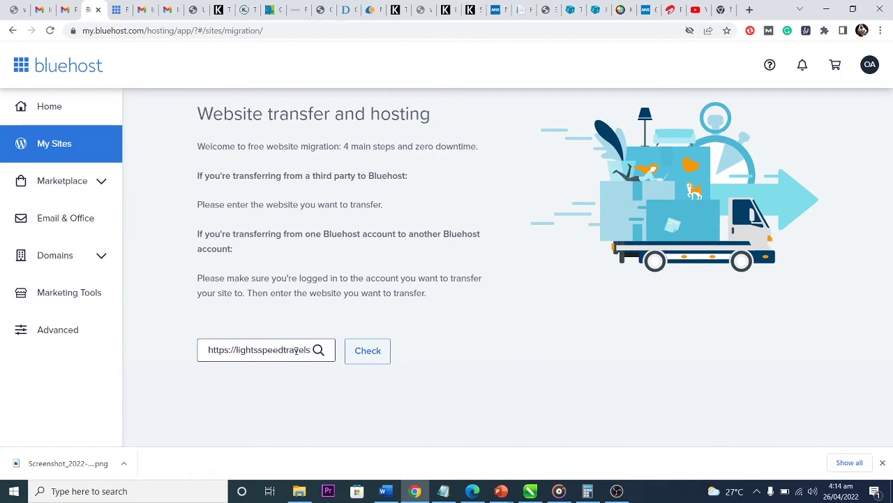
pyautogui.click(364, 352)
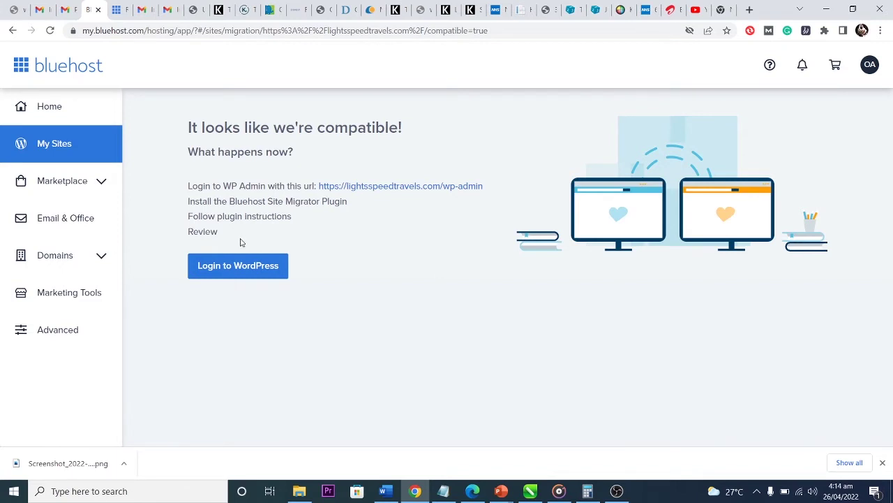
pyautogui.click(238, 274)
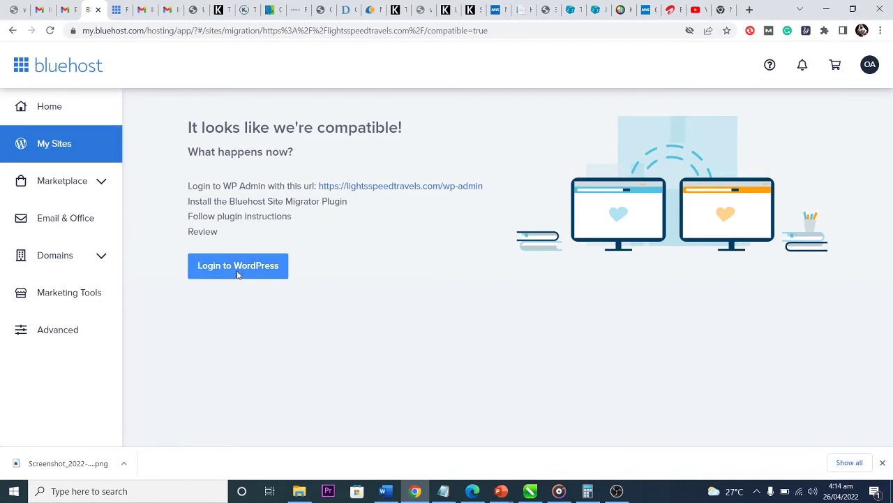
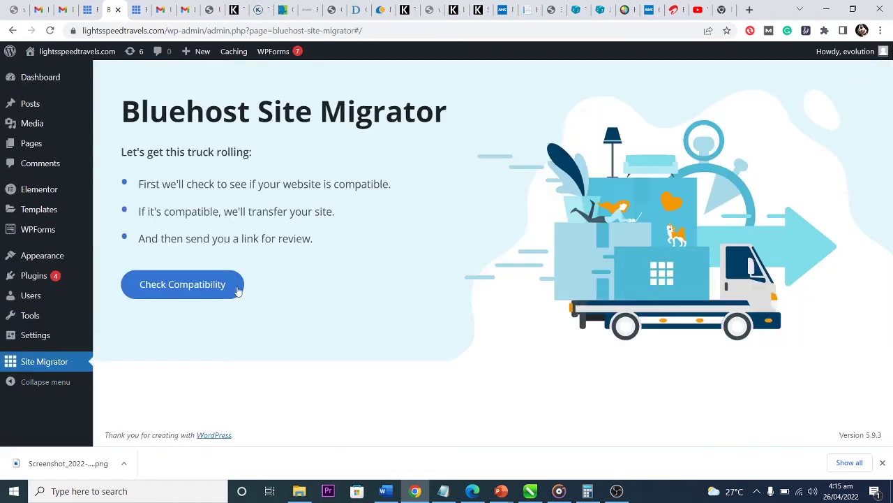
# Run the compatibility check in Bluehost Site Migrator, start the site transfer and continue to the Bluehost account
pyautogui.click(175, 285)
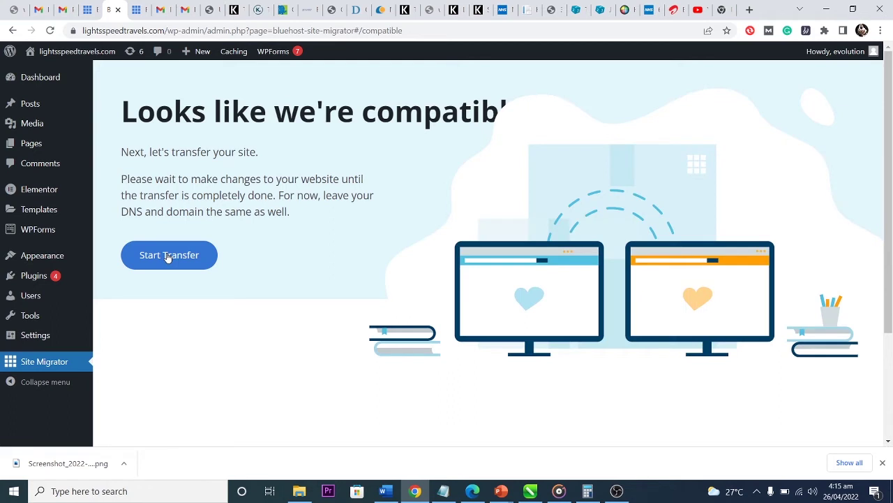
pyautogui.click(167, 256)
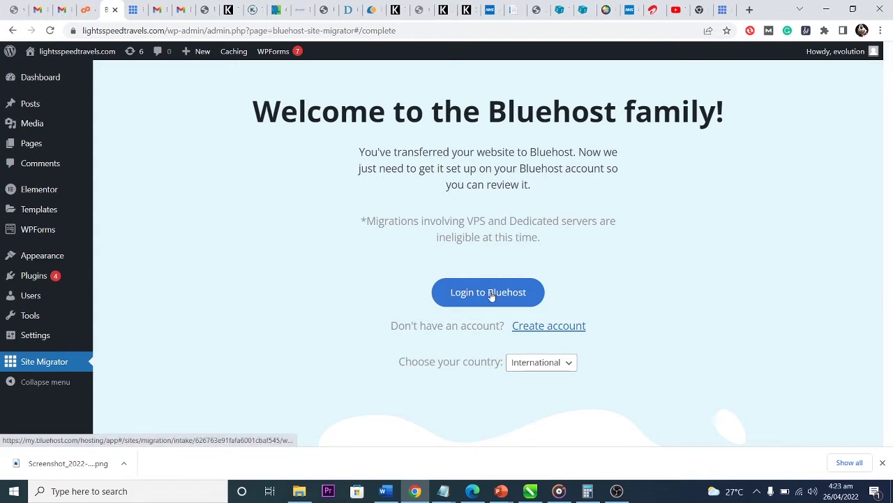
pyautogui.click(492, 293)
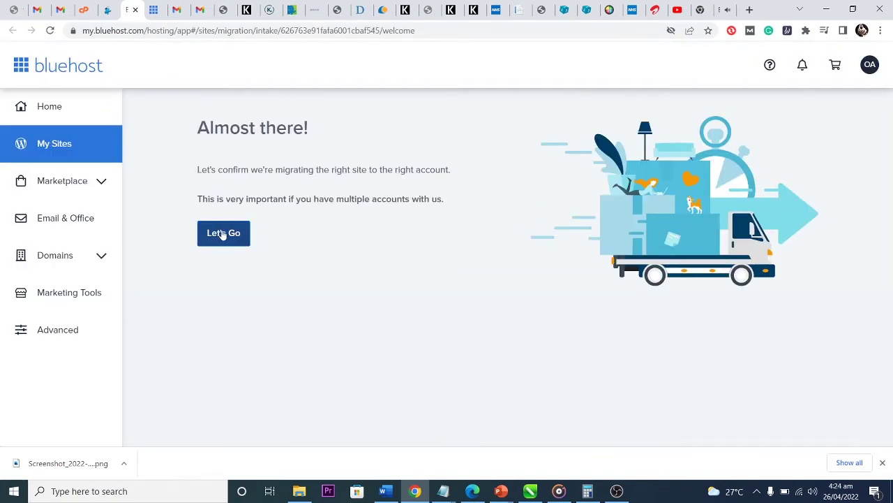
# Confirm the source website and destination account details, and proceed with migrating lightsspeedtravels.com into the account
pyautogui.click(223, 234)
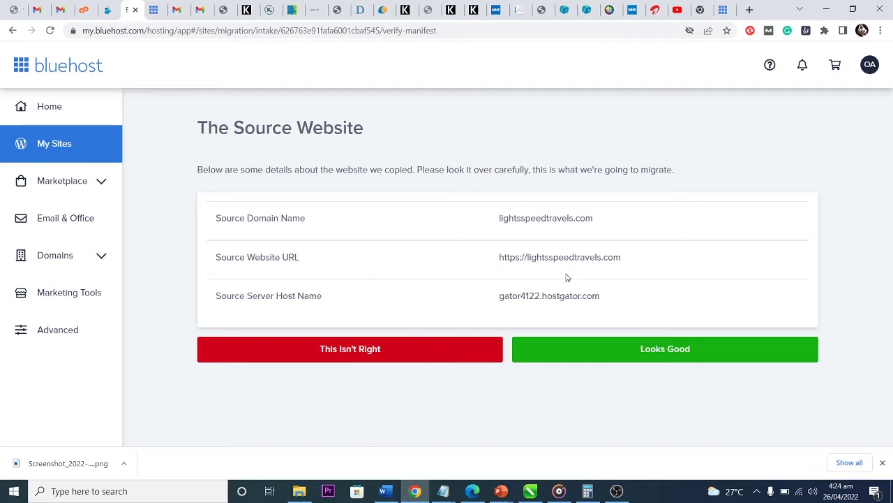
pyautogui.click(683, 352)
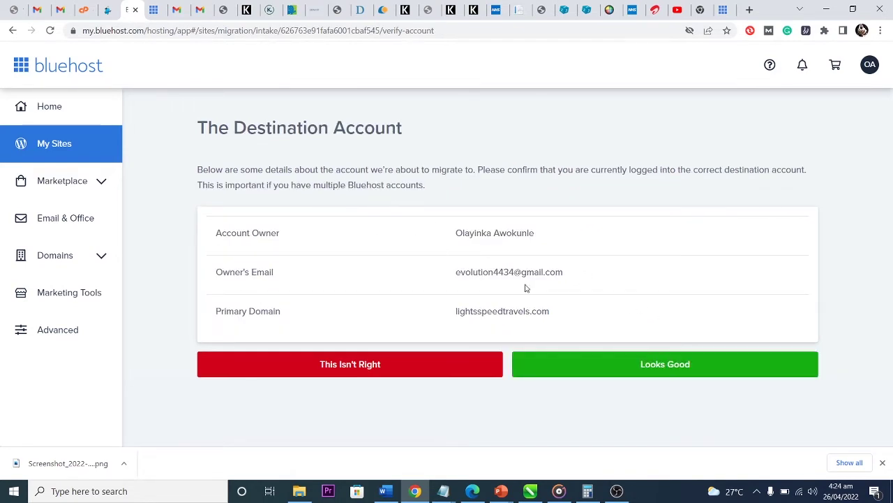
pyautogui.click(625, 362)
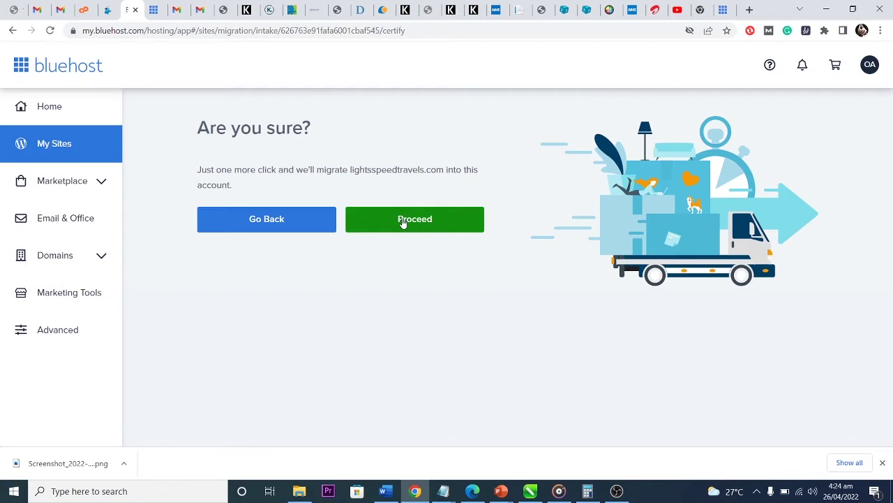
pyautogui.click(403, 222)
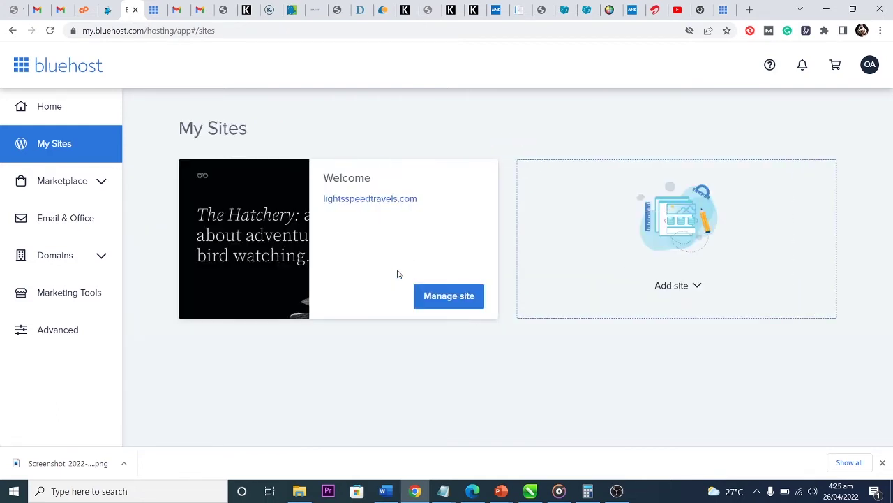
# Open lightsspeedtravels.com from the My Sites list, look through its home page and return to the list
pyautogui.rightClick(376, 201)
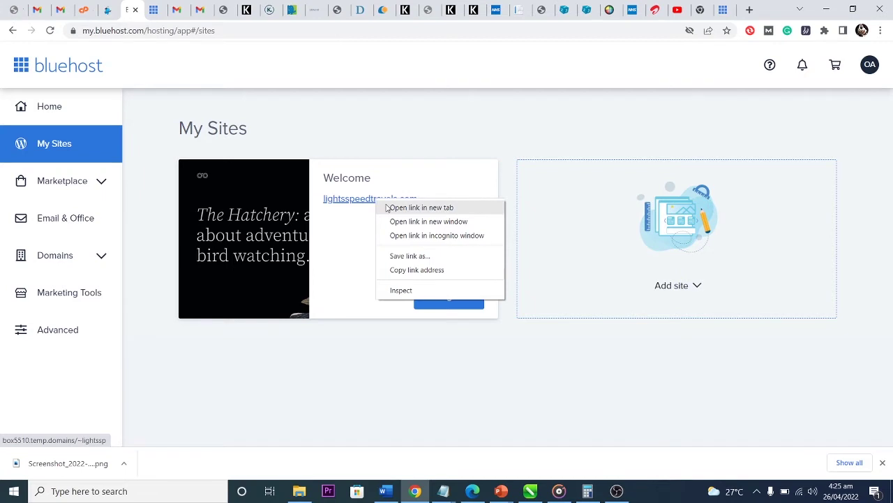
pyautogui.click(339, 414)
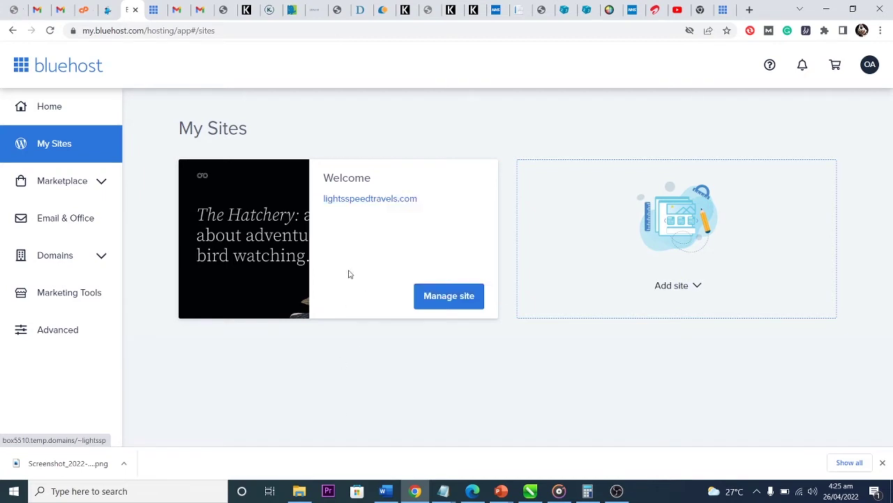
pyautogui.click(358, 201)
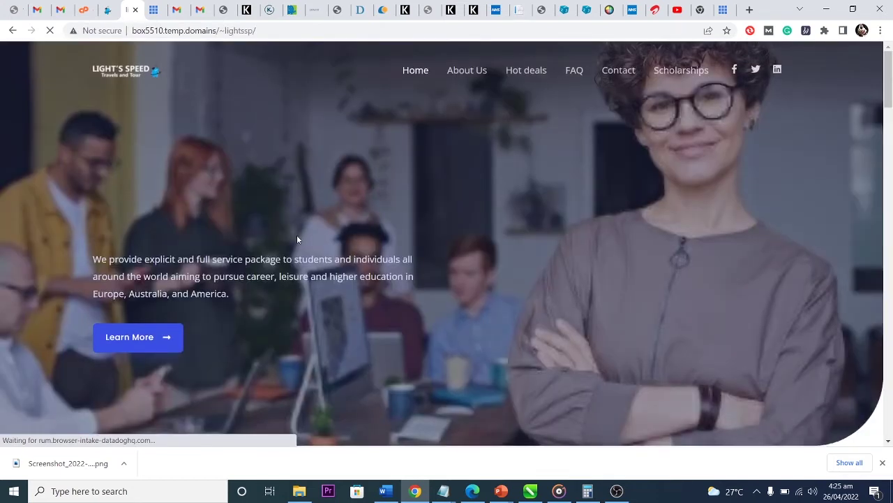
pyautogui.scroll(-6, 297, 237)
pyautogui.scroll(-9, 297, 239)
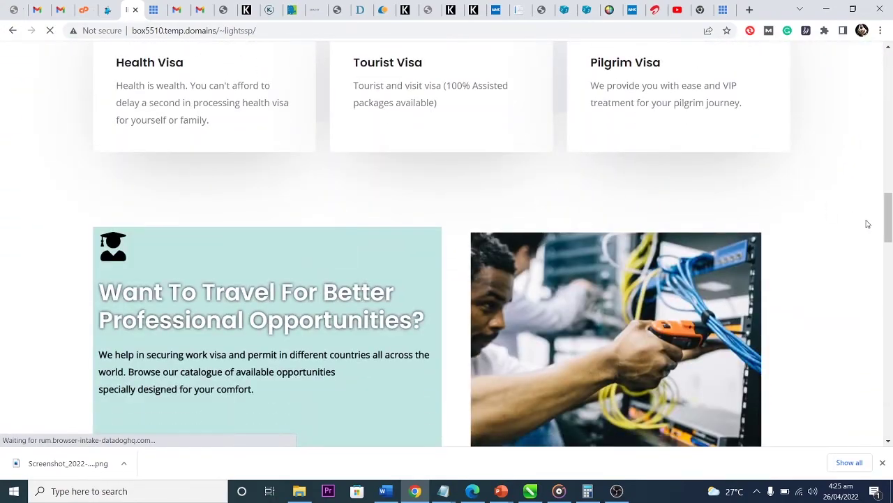
pyautogui.moveTo(887, 222); pyautogui.dragTo(886, 68)
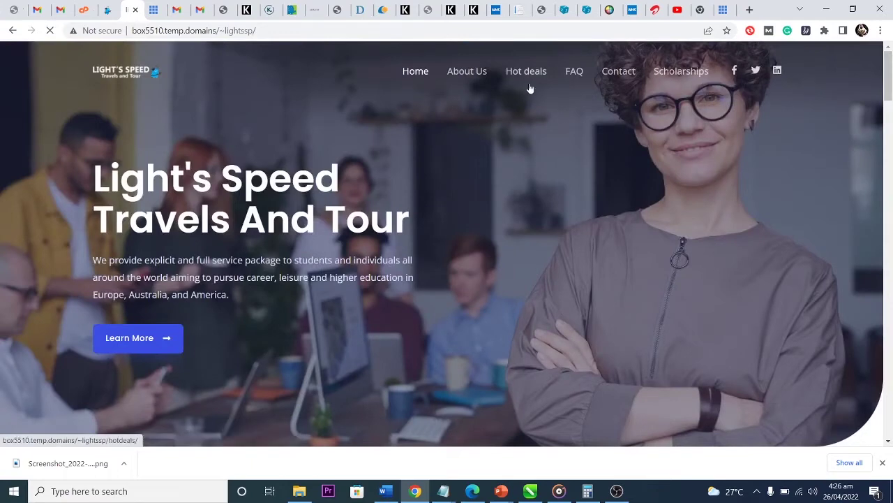
pyautogui.hotkey('alt', 'Left')
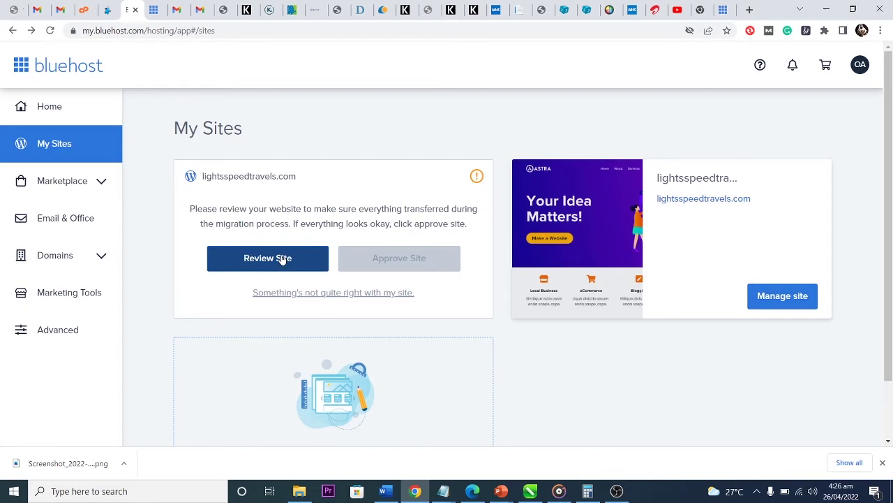
# Open the site review for the migrated lightsspeedtravels.com and examine the whole home page
pyautogui.click(283, 259)
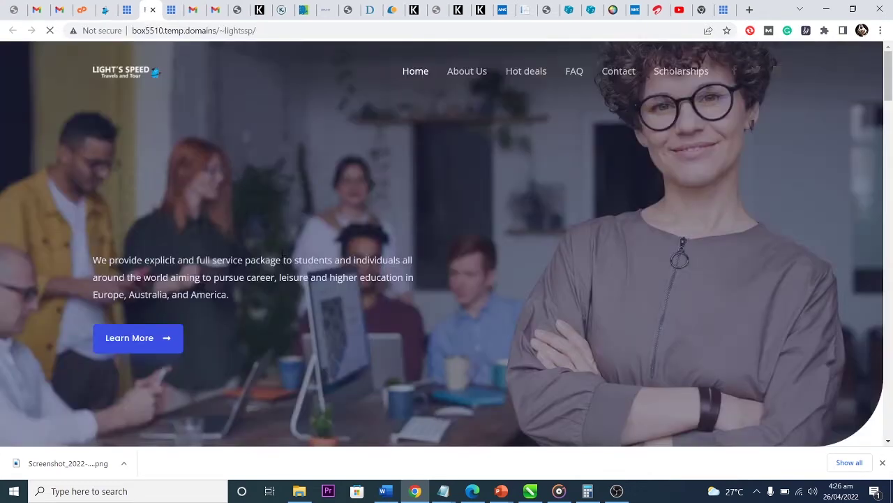
pyautogui.scroll(-10, 372, 278)
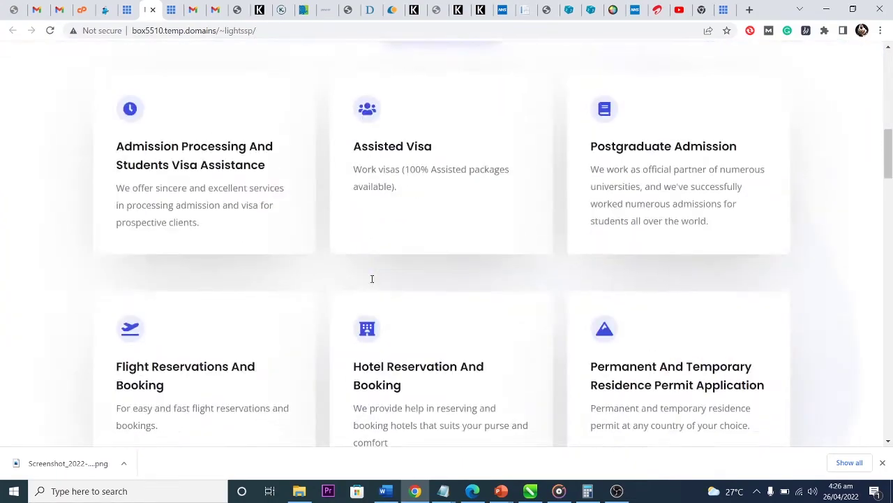
pyautogui.scroll(-6, 372, 278)
pyautogui.click(892, 358)
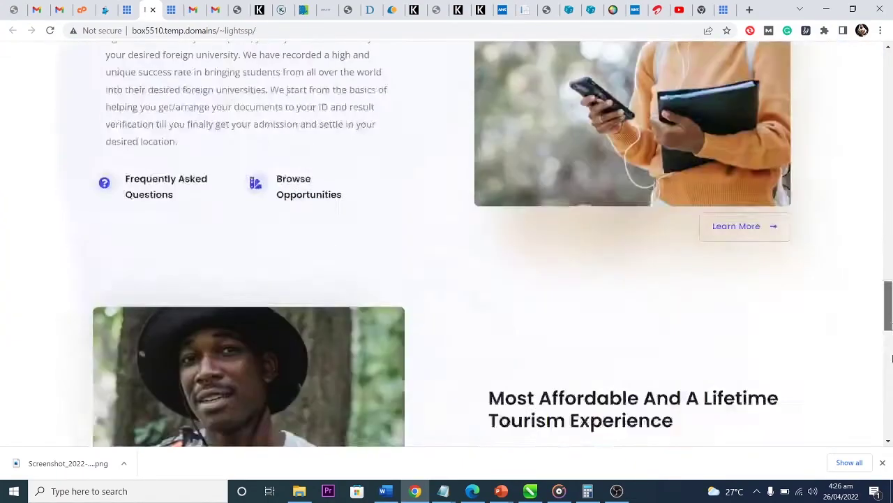
pyautogui.scroll(-10, 892, 358)
pyautogui.scroll(20, 528, 83)
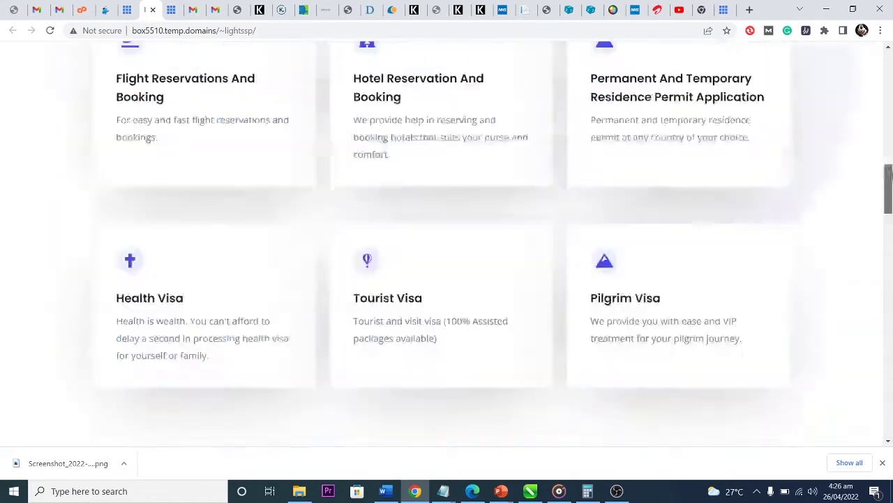
# Open the migrated site's About Us page and examine its text and images
pyautogui.click(482, 69)
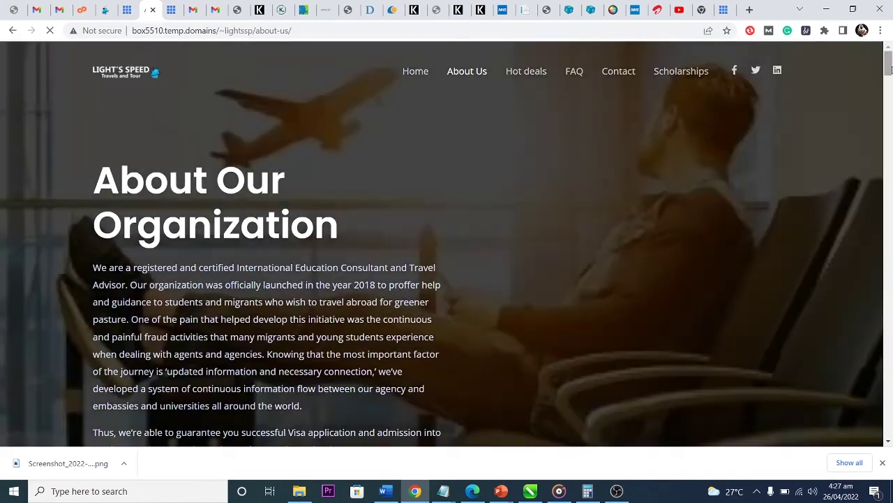
pyautogui.moveTo(888, 68); pyautogui.dragTo(891, 361)
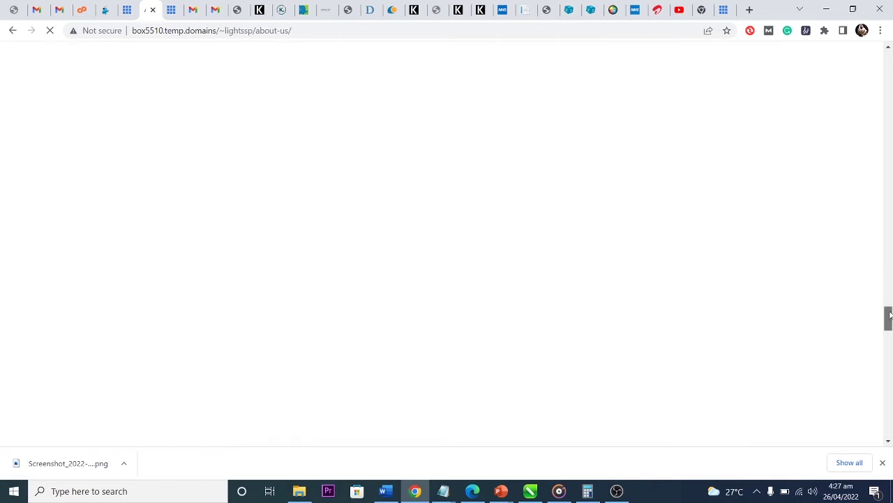
pyautogui.moveTo(890, 318); pyautogui.dragTo(881, 220)
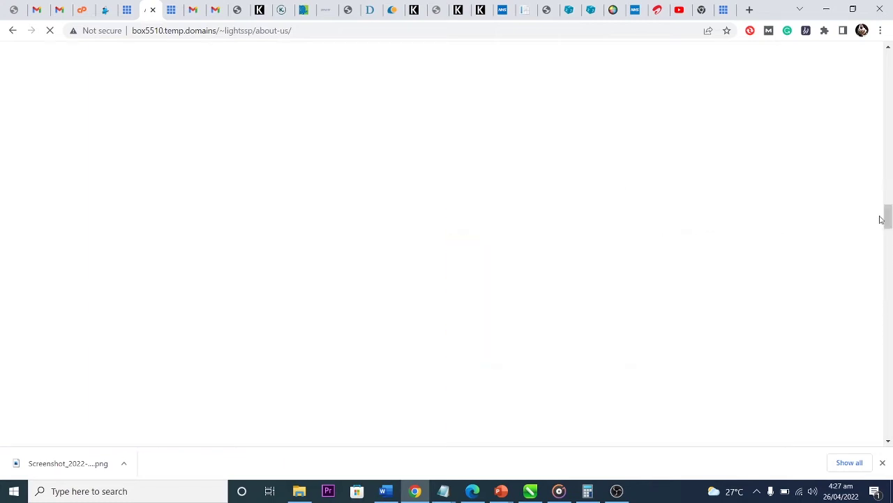
pyautogui.scroll(8, 728, 241)
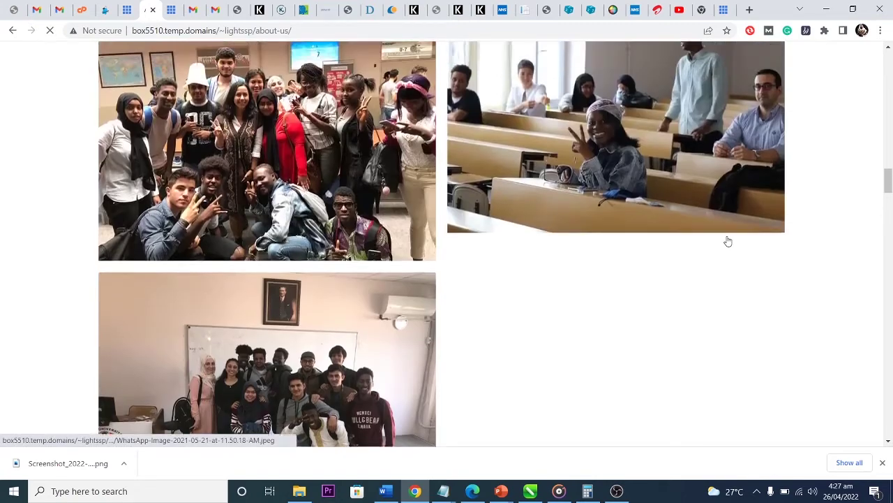
# Return to the start of the migrated site's About Us page, and open its Contact page to examine it
pyautogui.scroll(10, 728, 241)
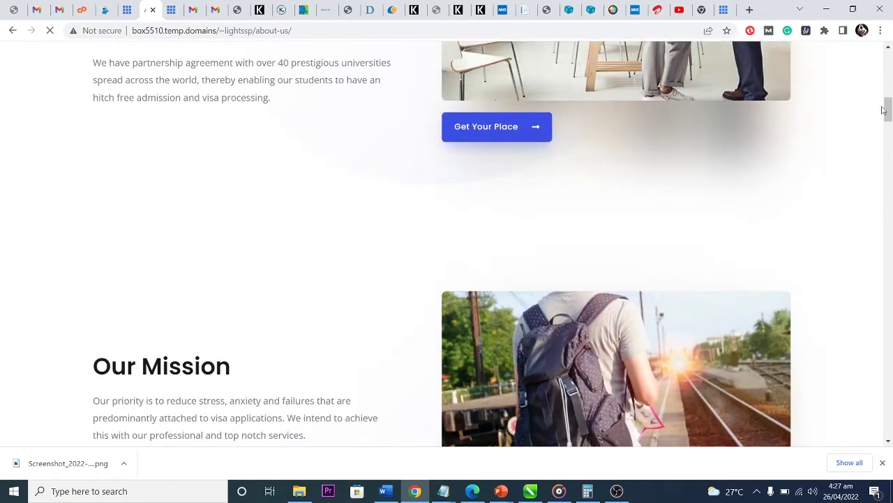
pyautogui.moveTo(885, 110); pyautogui.dragTo(888, 46)
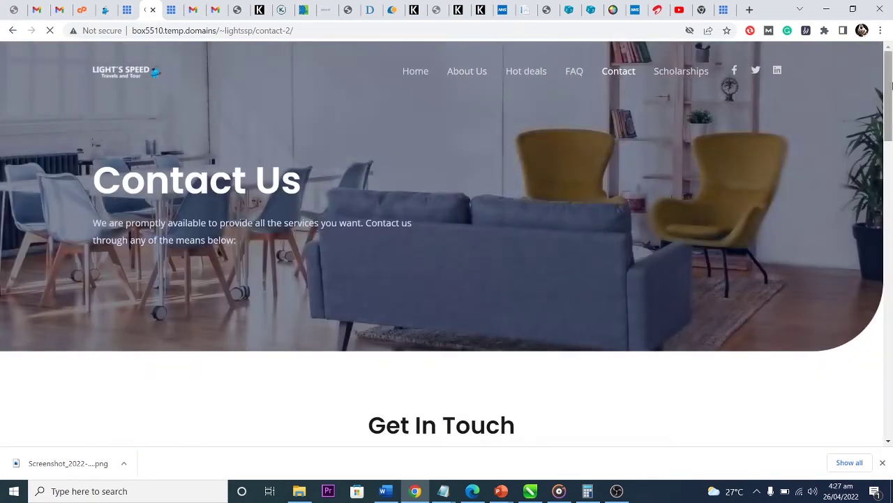
pyautogui.moveTo(890, 75)
pyautogui.mouseDown()
pyautogui.moveTo(891, 370)
pyautogui.moveTo(890, 87)
pyautogui.mouseUp()
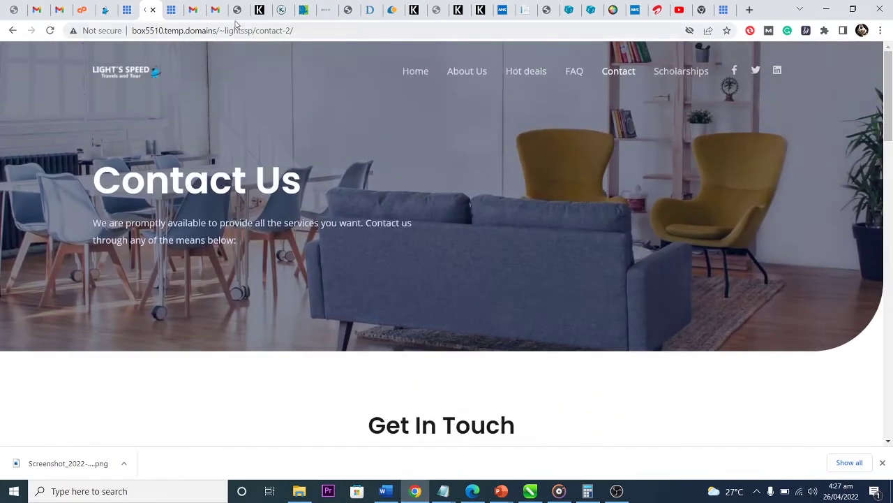
# Return to the My Sites list and approve the lightsspeedtravels.com migration, confirming the approval
pyautogui.click(146, 10)
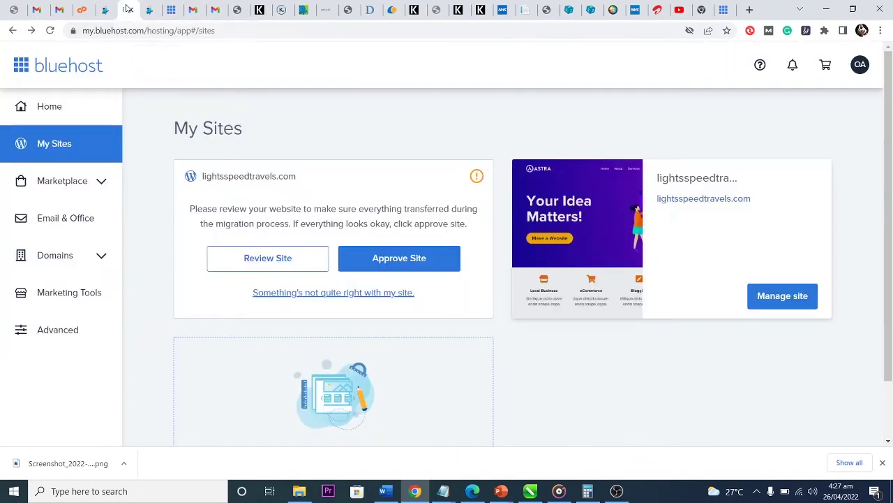
pyautogui.click(378, 260)
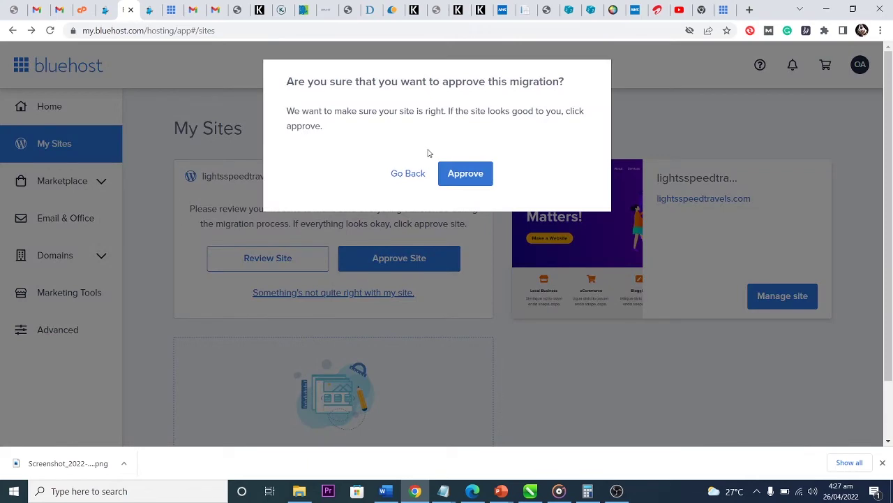
pyautogui.click(463, 176)
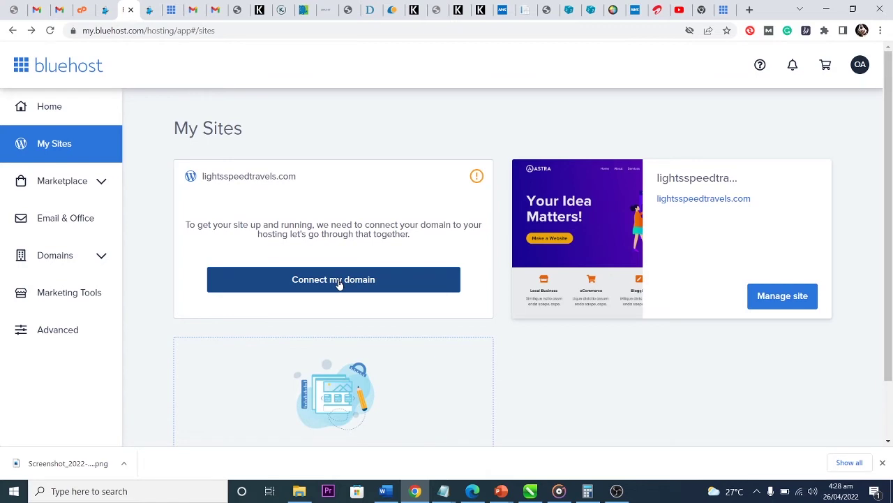
# Start connecting the lightsspeedtravels.com domain and read the Bluehost nameservers in the knowledge base article
pyautogui.click(339, 283)
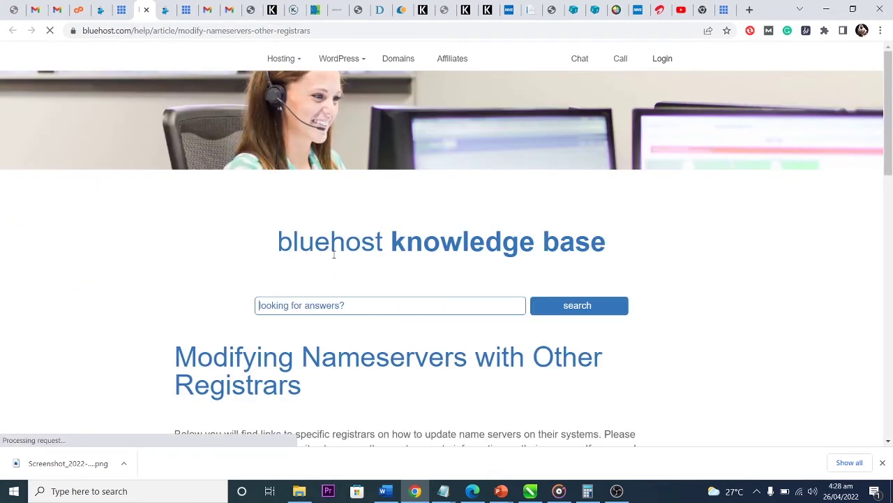
pyautogui.scroll(-5, 377, 274)
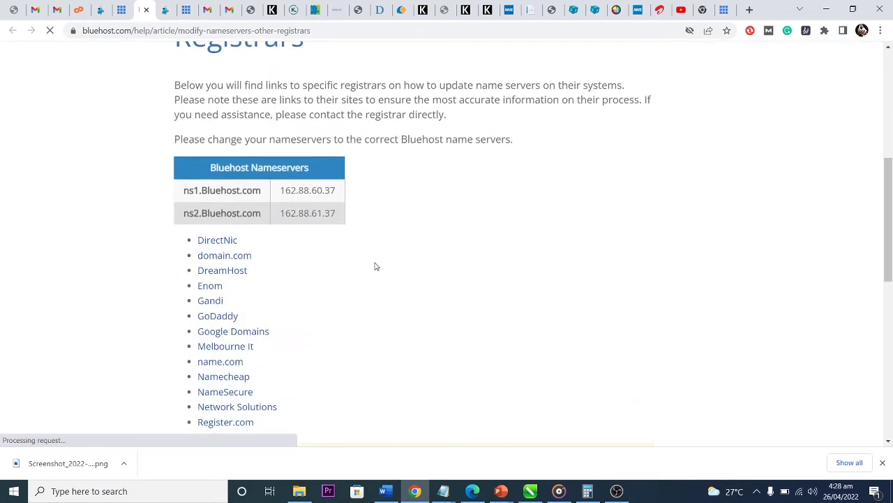
pyautogui.scroll(-1, 376, 266)
pyautogui.scroll(-2, 376, 266)
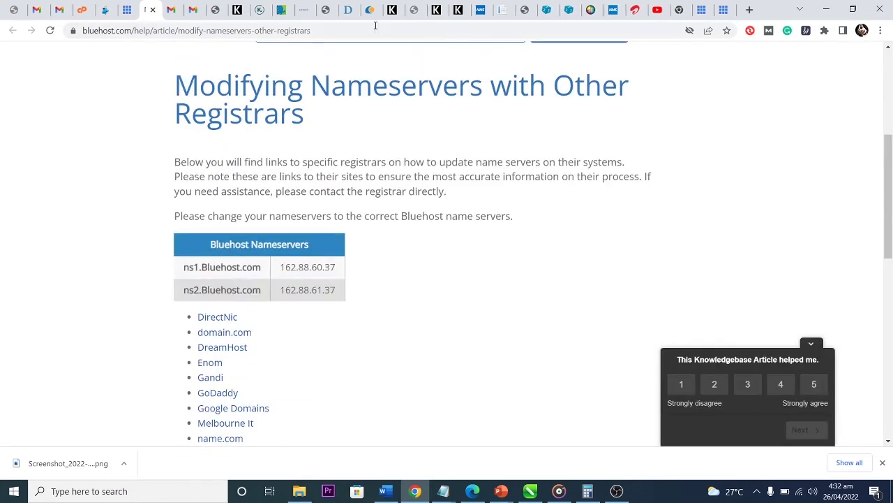
# Open the HostGator customer portal in a new tab and sign in with the saved account e-mail
pyautogui.hotkey('ctrl', 't')
pyautogui.write('host')
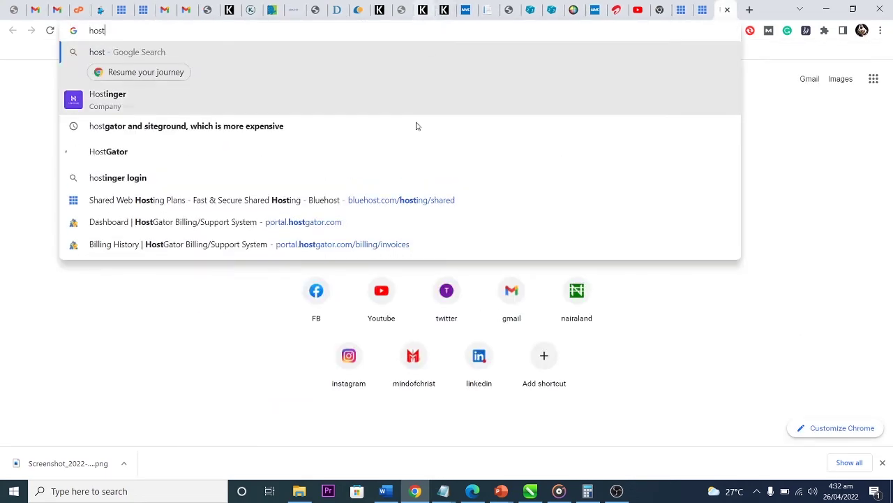
pyautogui.click(234, 230)
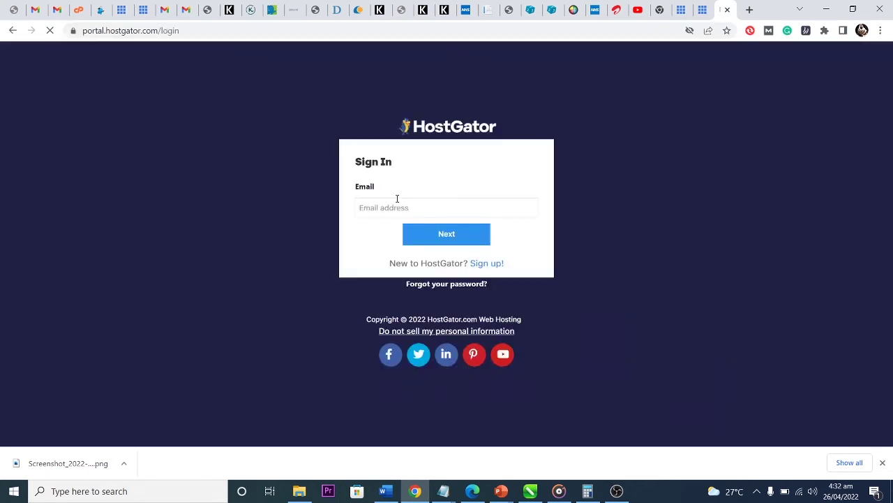
pyautogui.click(405, 207)
pyautogui.click(411, 234)
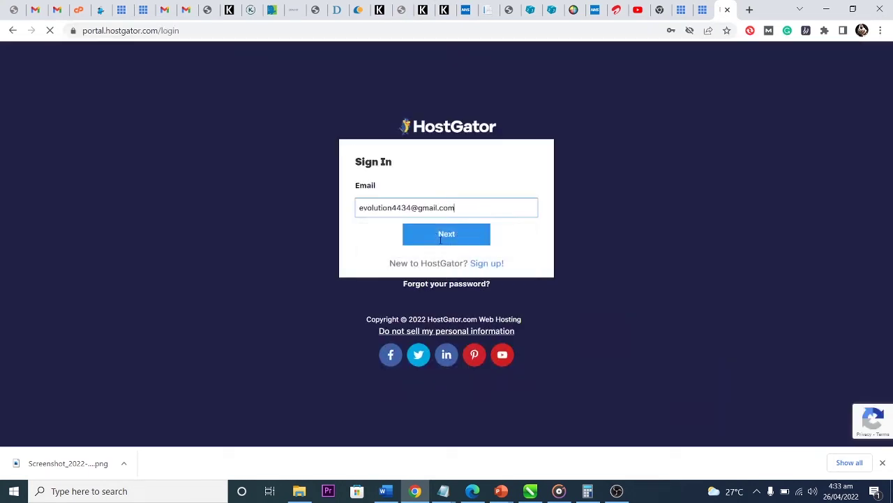
pyautogui.click(446, 235)
pyautogui.click(444, 255)
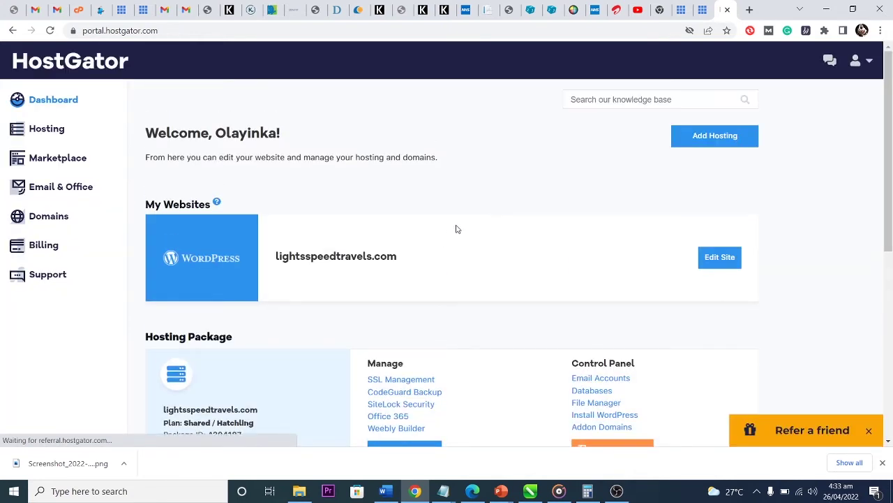
# Look over the HostGator dashboard, and open the domain overview for lightsspeedtravels.com in Manage Domains
pyautogui.scroll(-5, 479, 228)
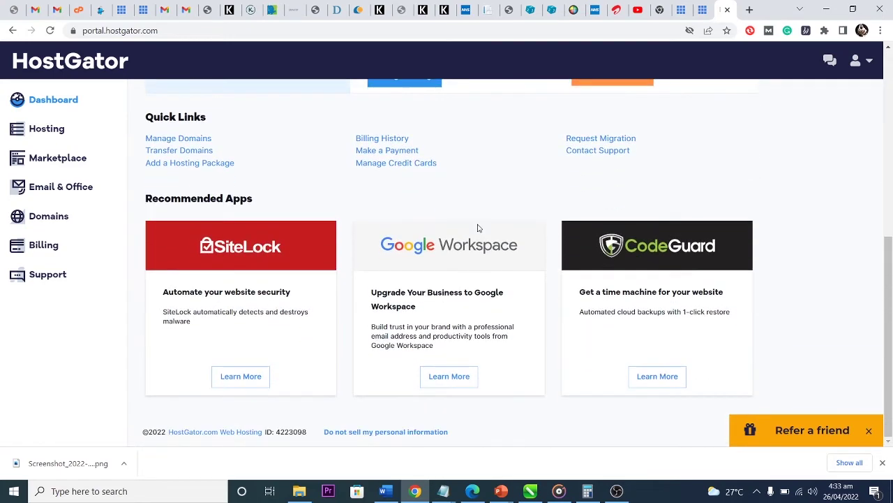
pyautogui.scroll(5, 479, 228)
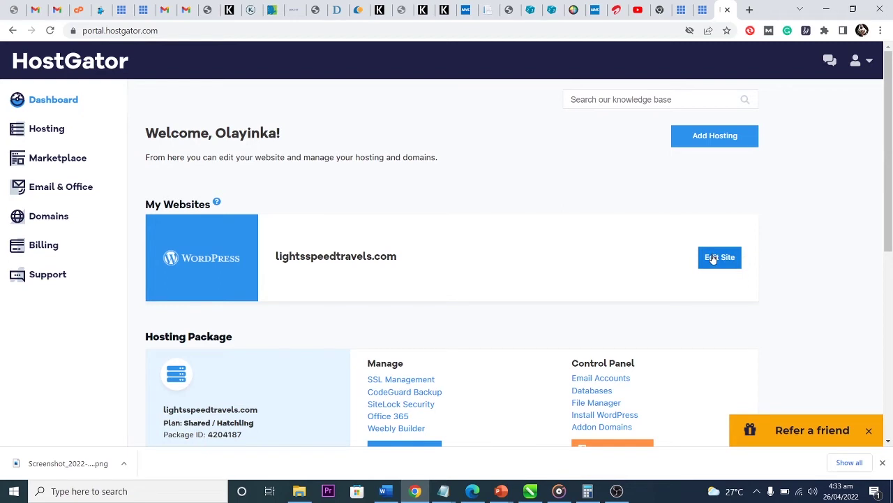
pyautogui.click(39, 220)
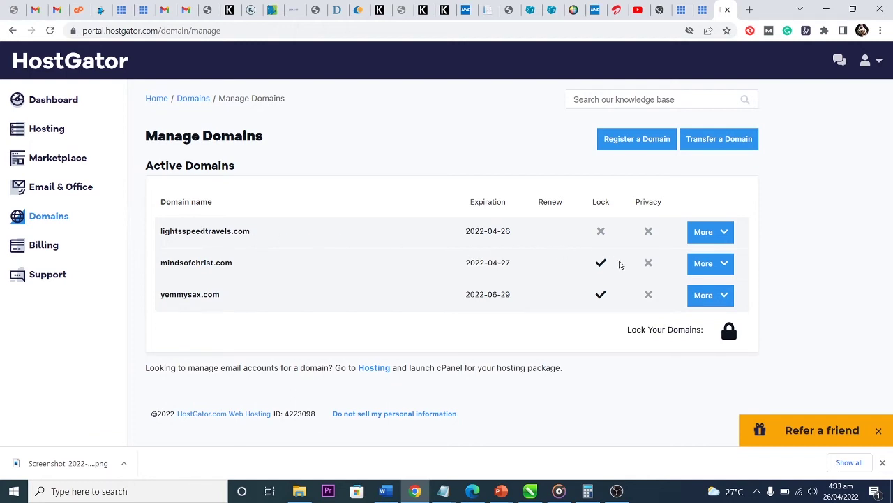
pyautogui.click(723, 235)
pyautogui.scroll(-3, 479, 293)
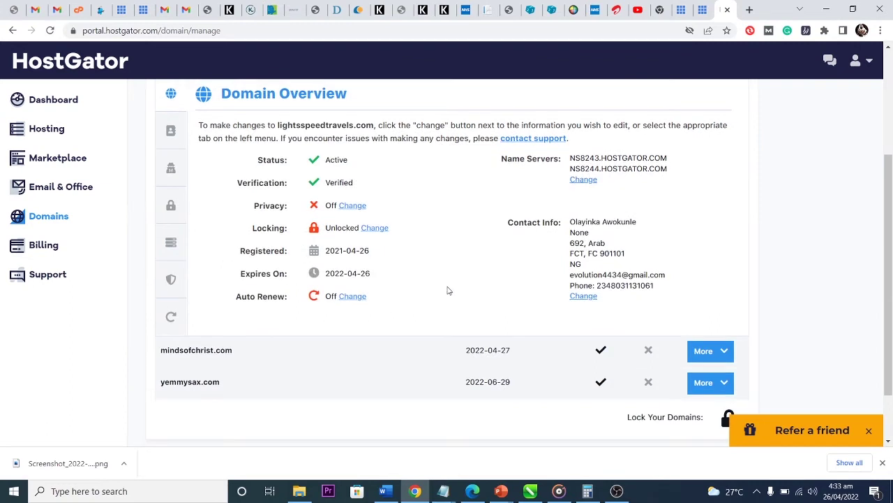
pyautogui.scroll(1, 570, 260)
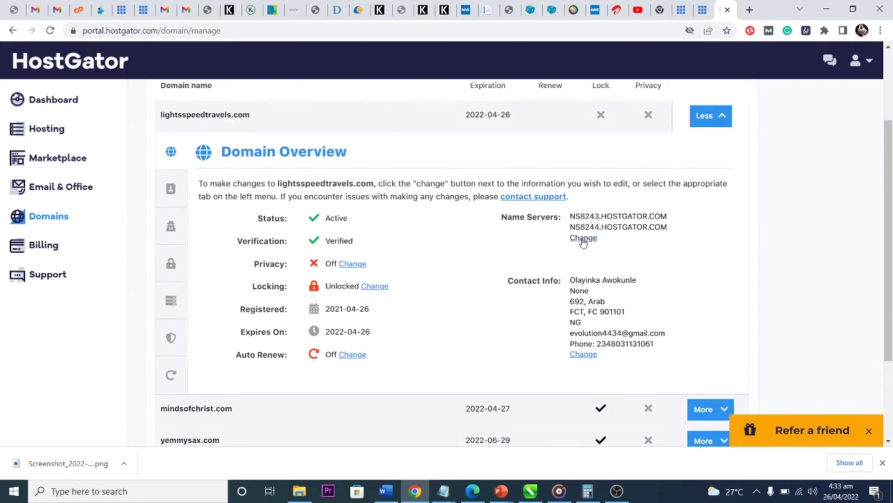
# Change the domain's Name Server 1 to 162.88.60.37, copied from the Bluehost nameservers article
pyautogui.click(582, 238)
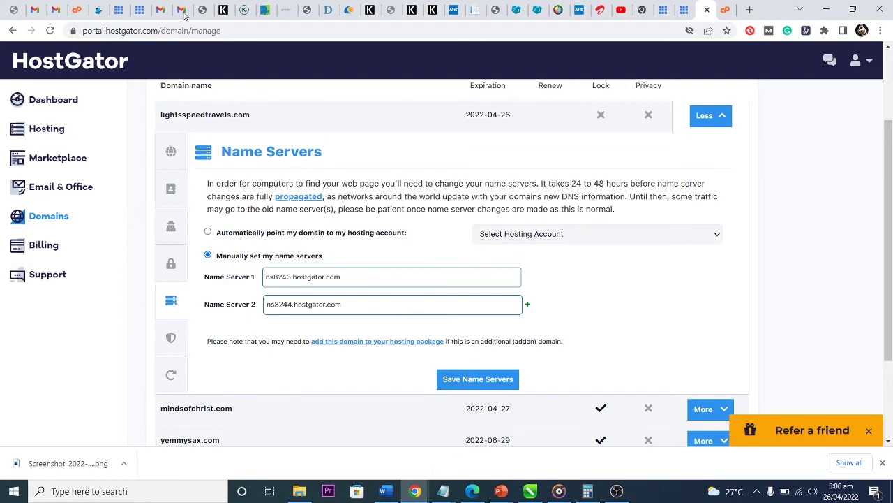
pyautogui.click(140, 10)
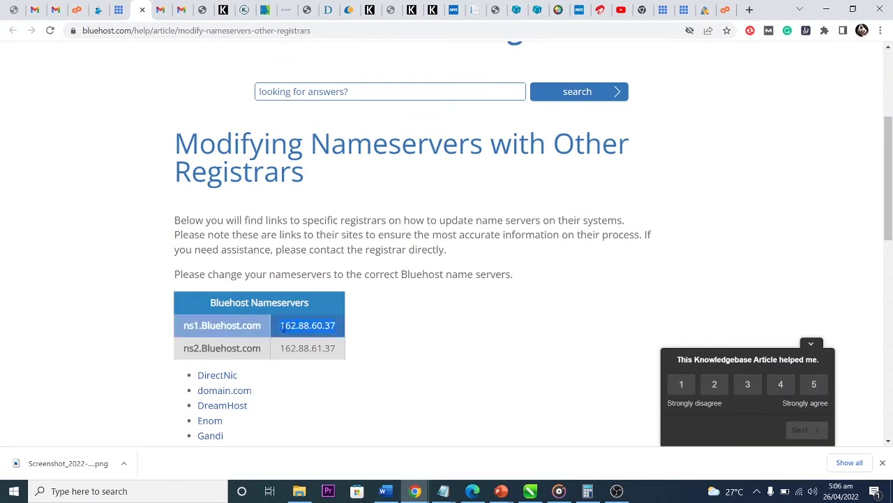
pyautogui.rightClick(283, 325)
pyautogui.click(304, 336)
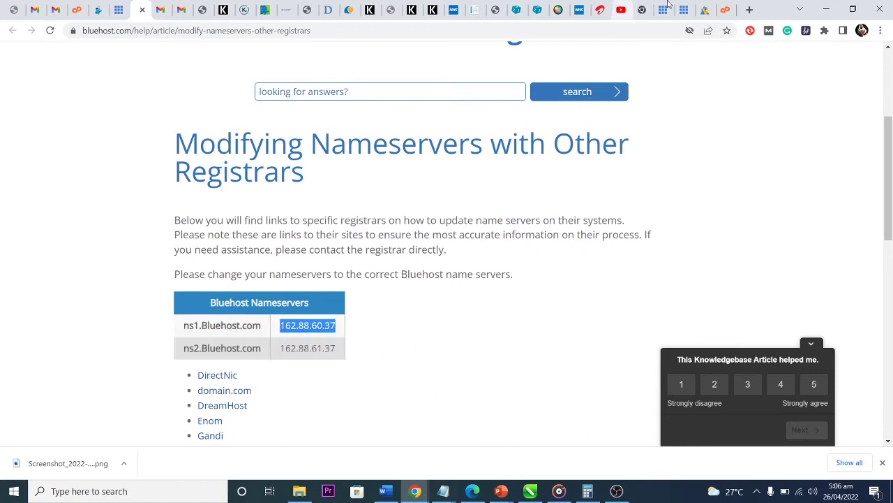
pyautogui.click(705, 9)
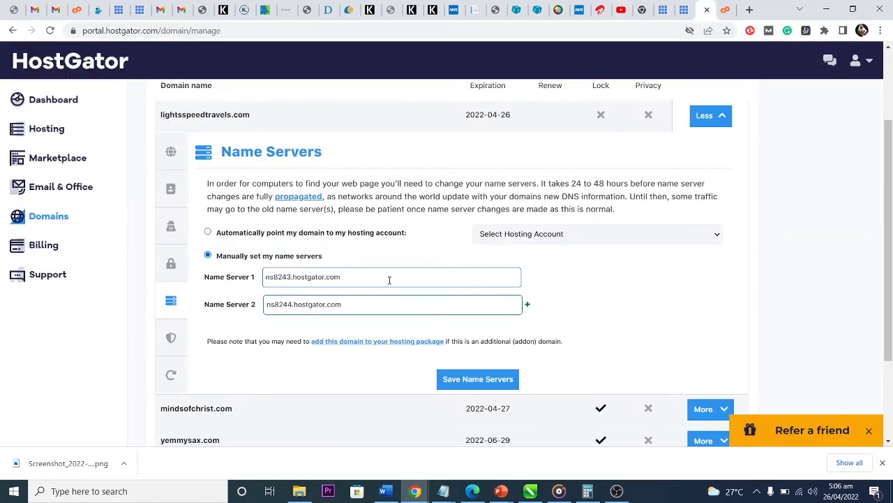
pyautogui.moveTo(351, 278); pyautogui.dragTo(219, 280)
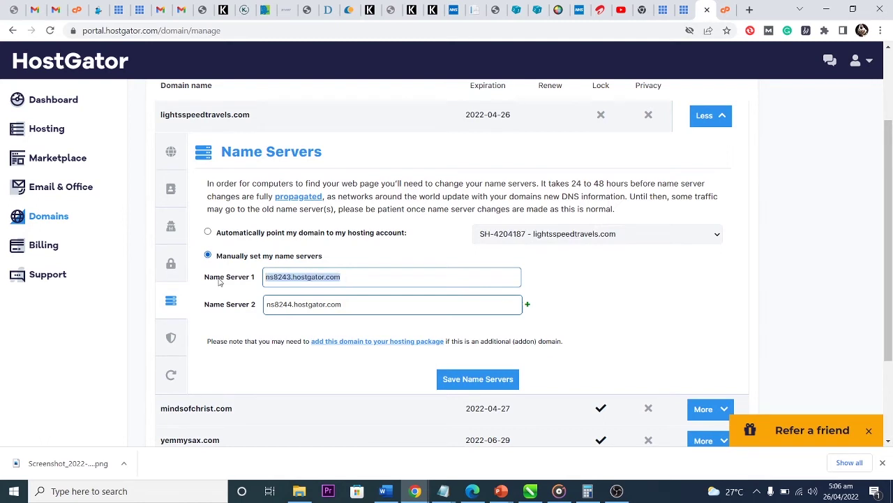
pyautogui.hotkey('ctrl', 'v')
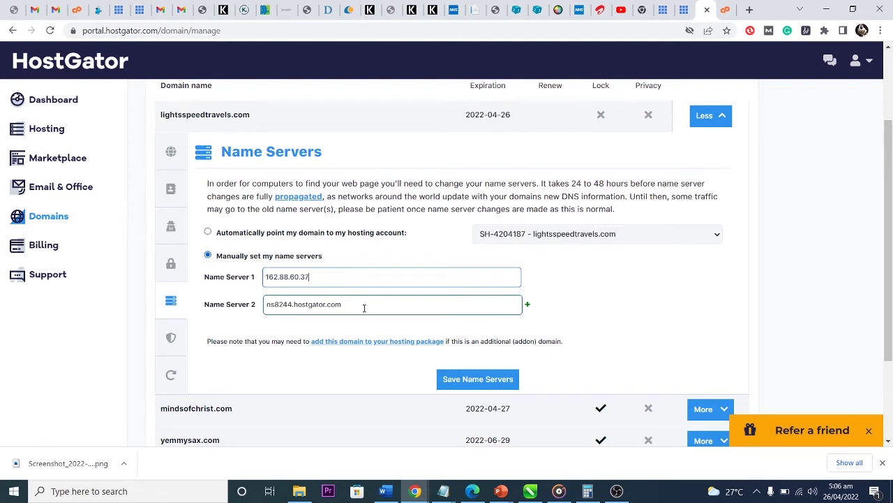
# Replace Name Server 2 with 162.88.61.37, copied from the ns2.Bluehost.com row of the Bluehost article
pyautogui.moveTo(372, 311); pyautogui.dragTo(250, 312)
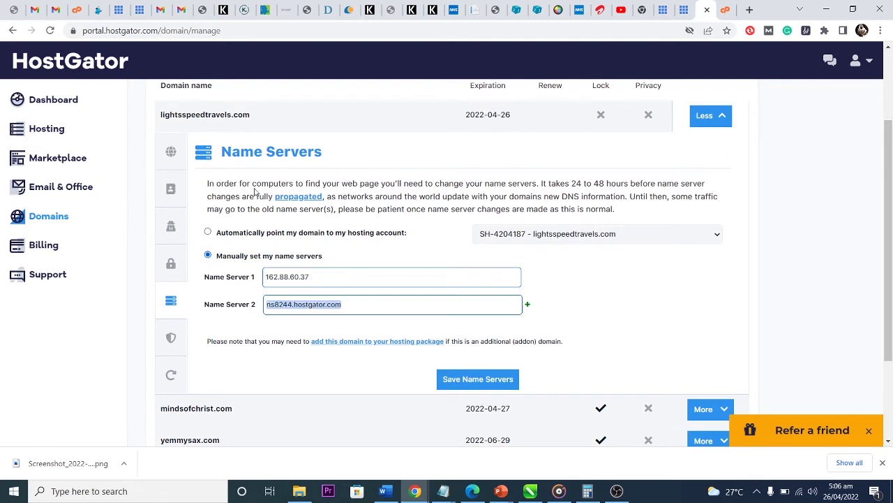
pyautogui.click(119, 10)
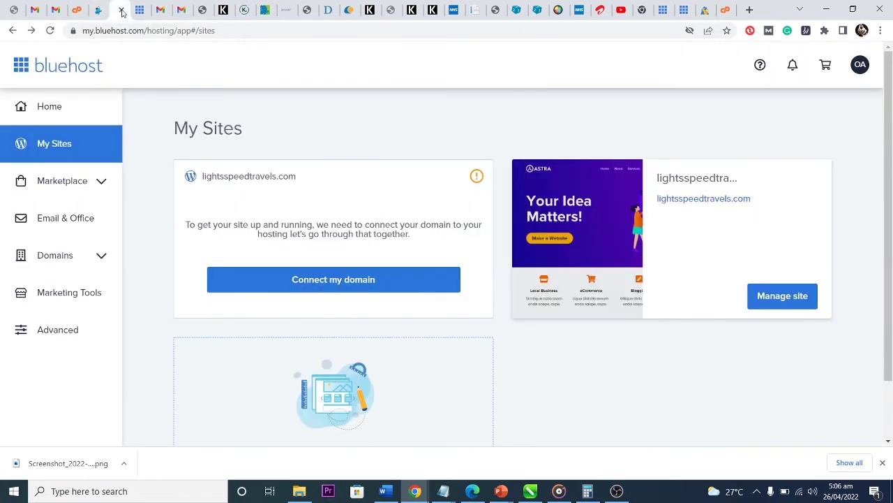
pyautogui.click(132, 9)
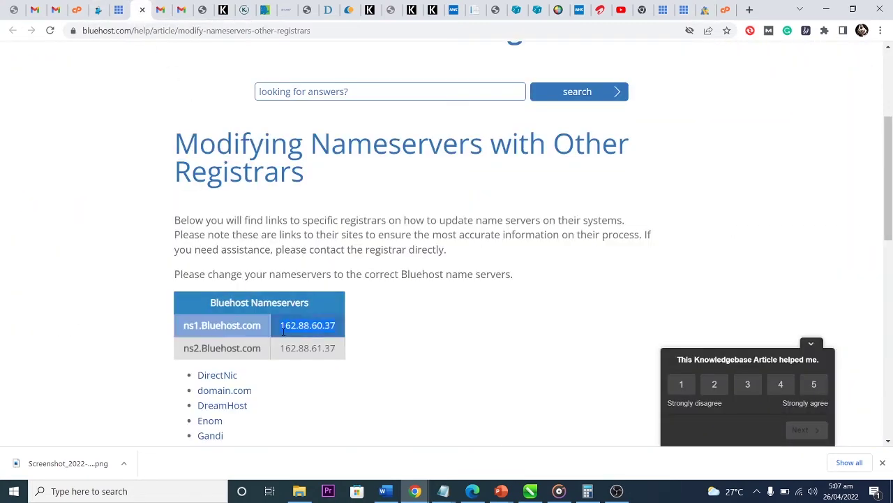
pyautogui.click(339, 355)
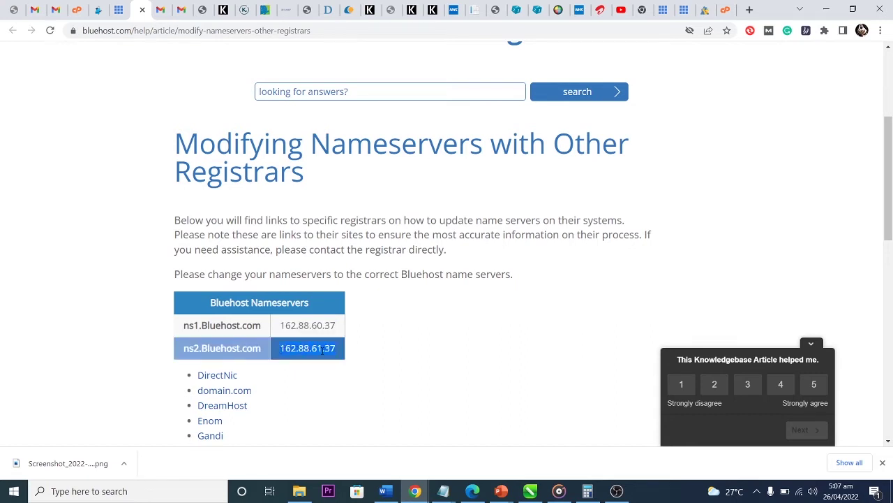
pyautogui.rightClick(323, 351)
pyautogui.click(349, 358)
pyautogui.click(387, 359)
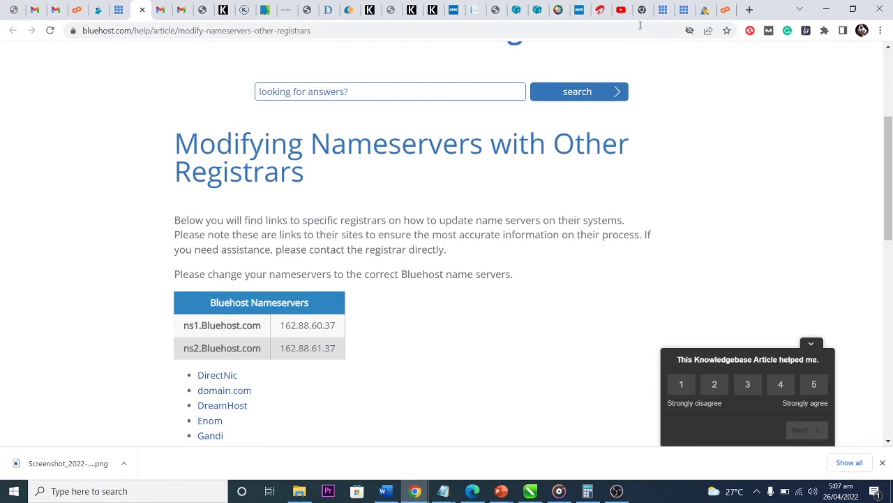
pyautogui.click(705, 9)
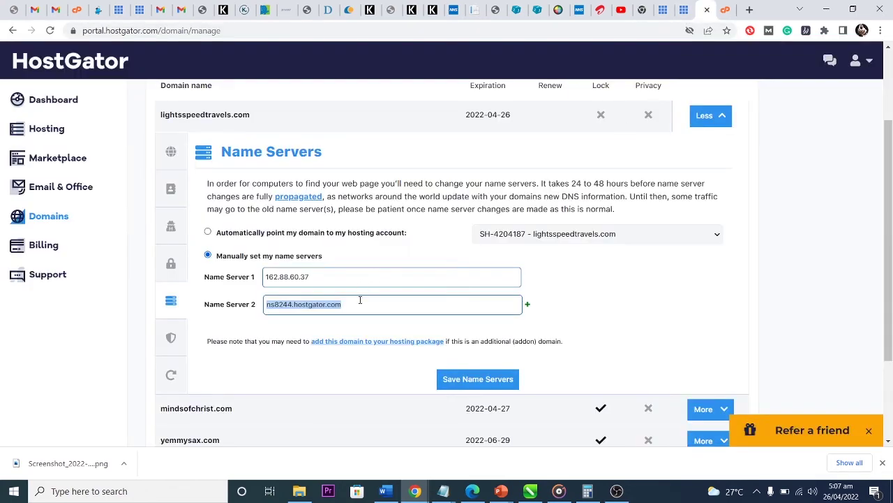
pyautogui.hotkey('ctrl', 'v')
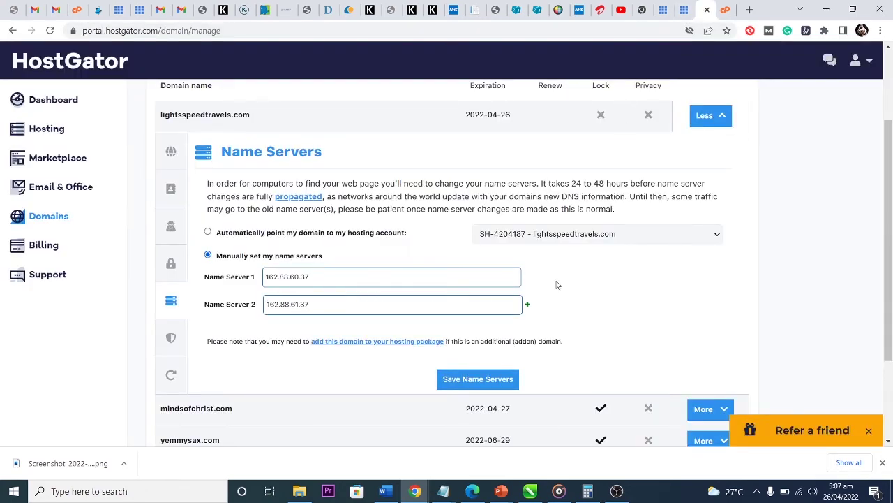
# Save the name servers, reload the domain list and reopen the lightsspeedtravels.com overview to check them
pyautogui.scroll(-1, 556, 285)
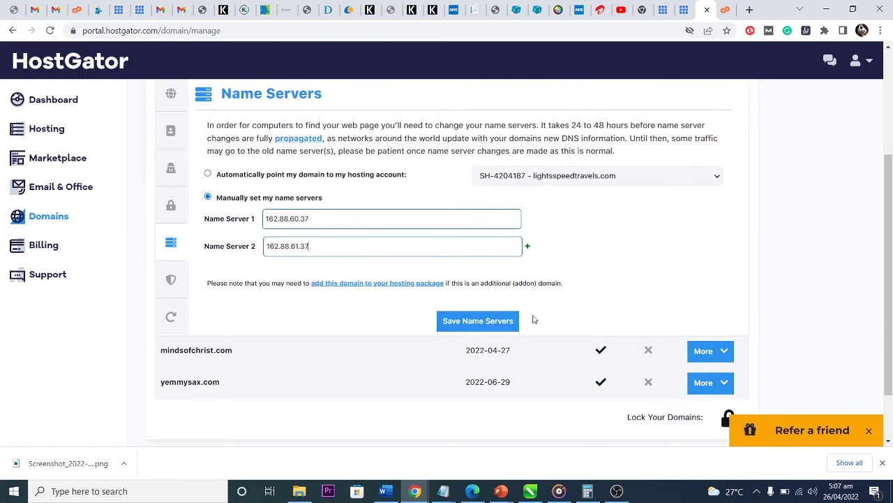
pyautogui.click(483, 323)
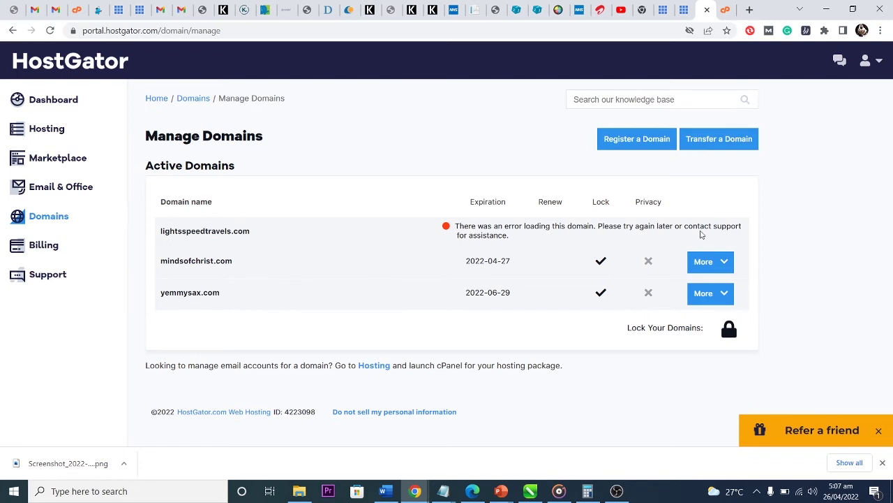
pyautogui.click(51, 31)
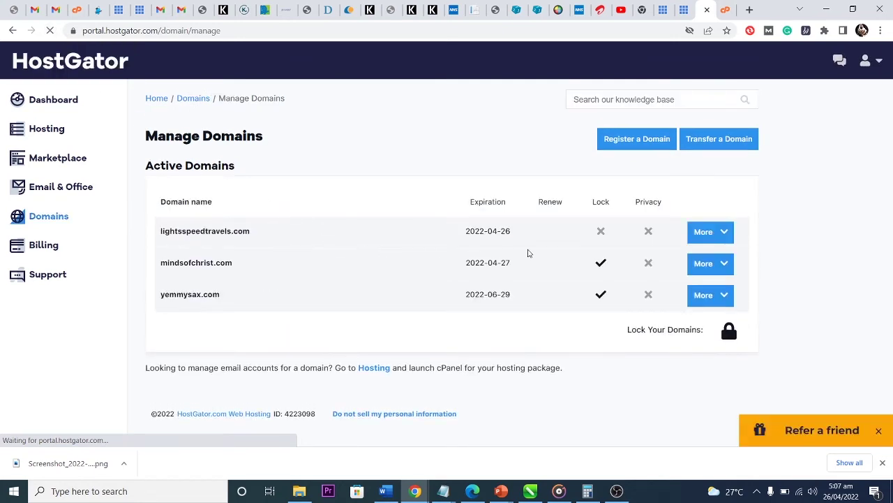
pyautogui.click(720, 236)
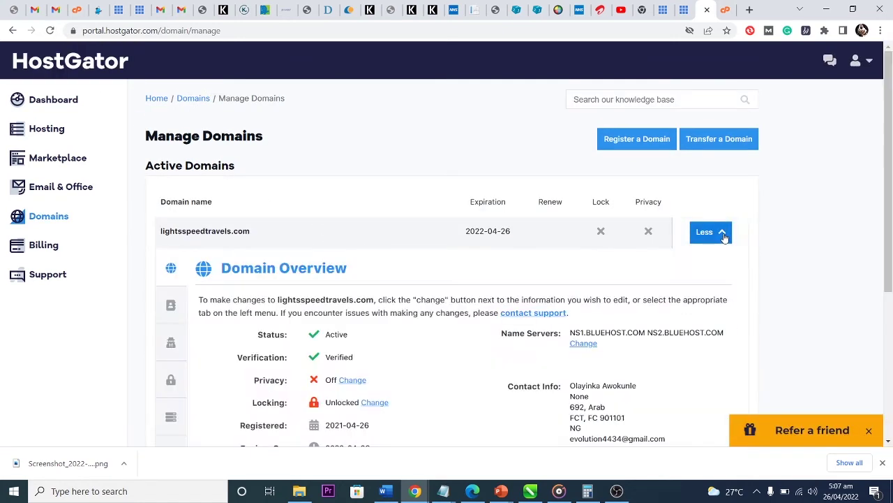
# Switch to the Bluehost cPanel tools and open File Manager from the Files section
pyautogui.scroll(-2, 636, 352)
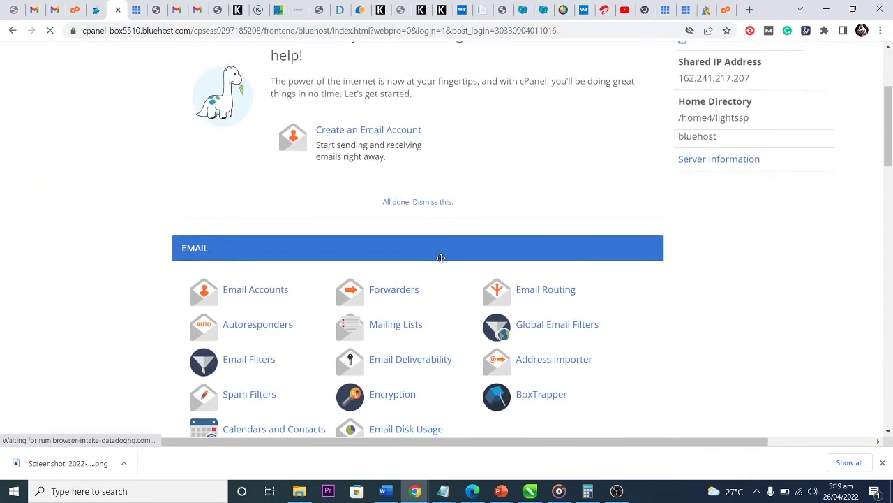
pyautogui.scroll(-5, 425, 258)
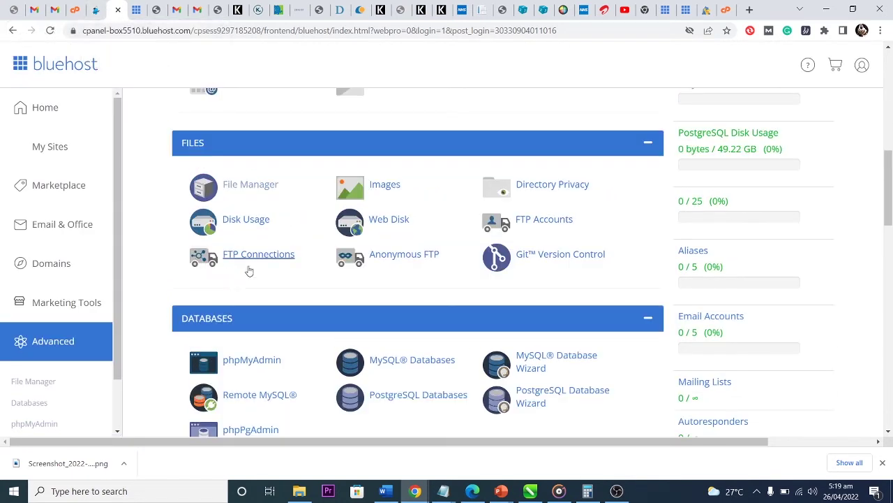
pyautogui.scroll(-1, 291, 266)
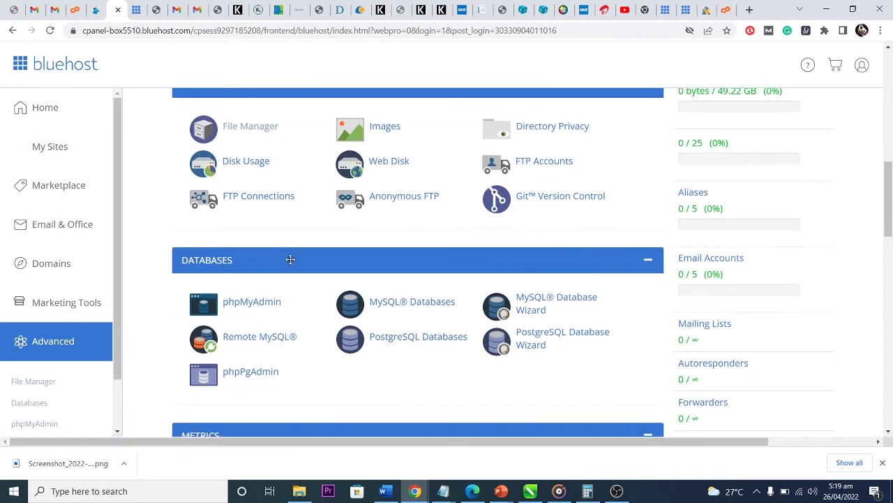
pyautogui.click(248, 127)
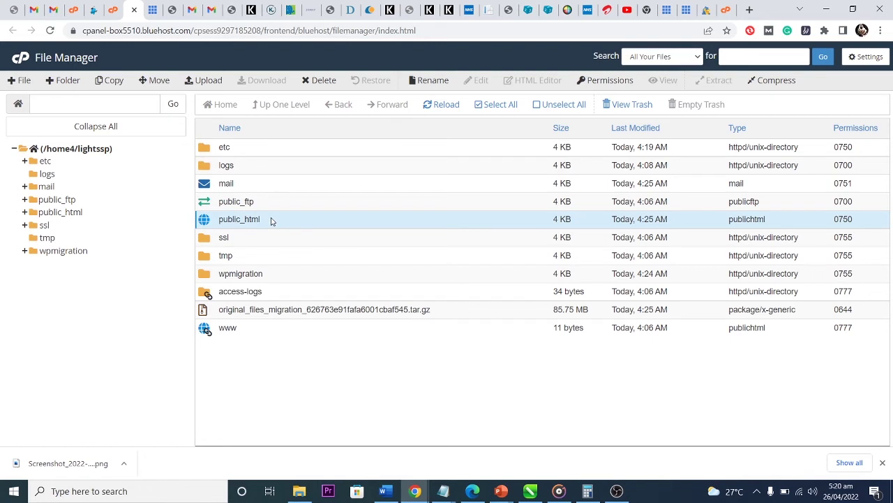
# Select the public_html folder and open the file upload page for /home4/lightssp
pyautogui.click(274, 236)
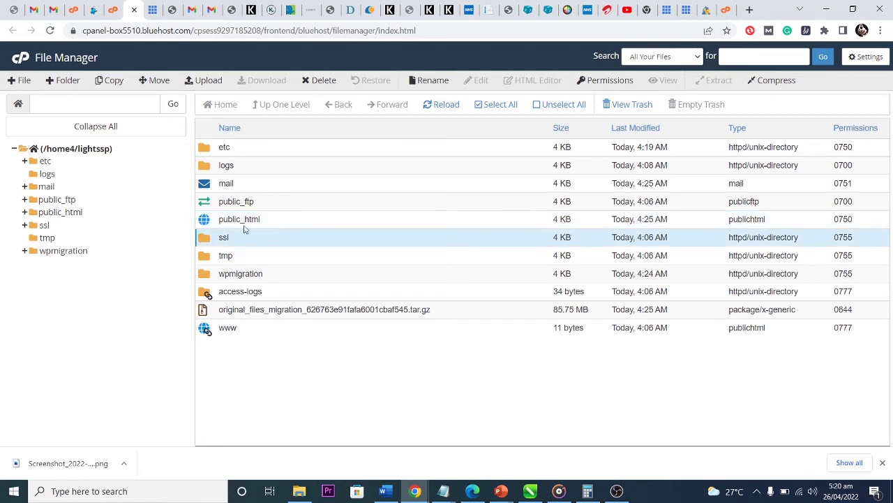
pyautogui.click(244, 219)
pyautogui.click(209, 80)
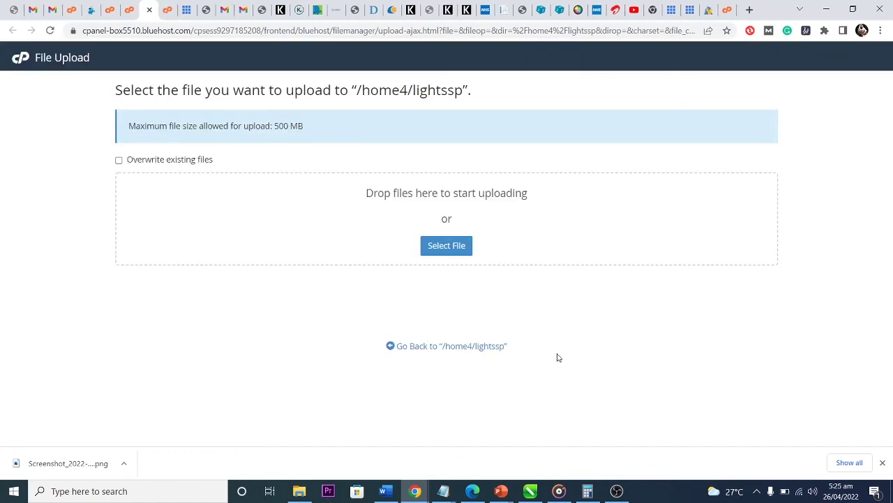
# Upload backup-4.22.2022_15-22-42_lightels.tar.gz from the Downloads folder to /home4/lightssp, and return to that directory
pyautogui.click(301, 491)
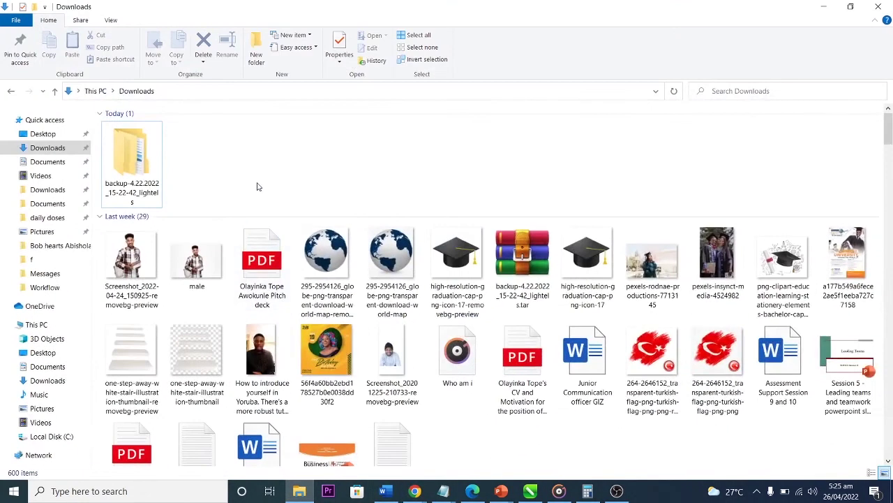
pyautogui.click(42, 150)
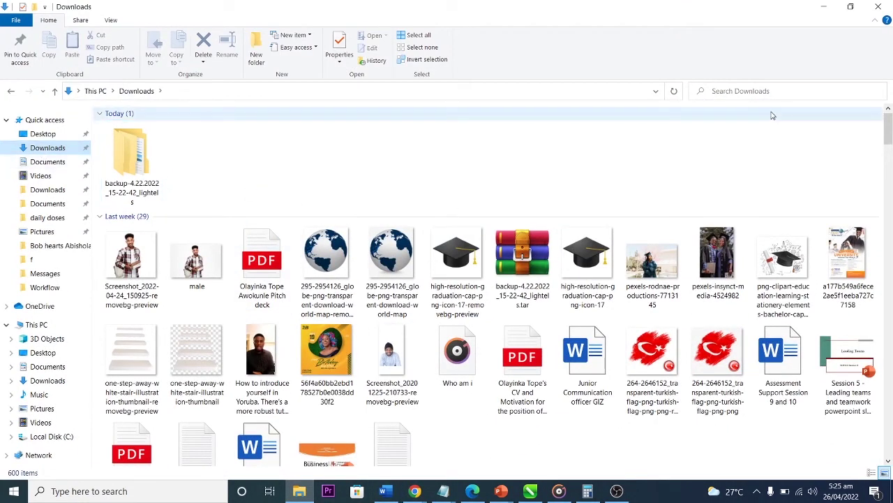
pyautogui.click(850, 6)
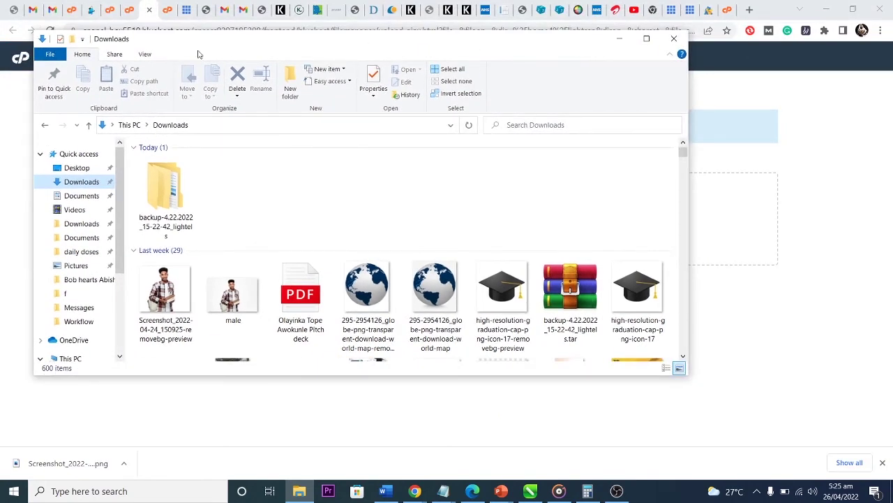
pyautogui.moveTo(178, 49); pyautogui.dragTo(365, 35)
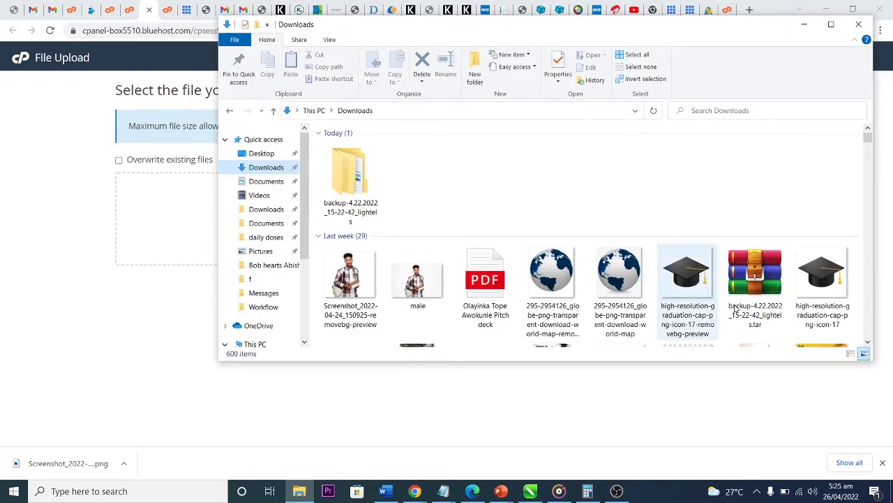
pyautogui.click(763, 279)
pyautogui.moveTo(763, 279); pyautogui.dragTo(166, 243)
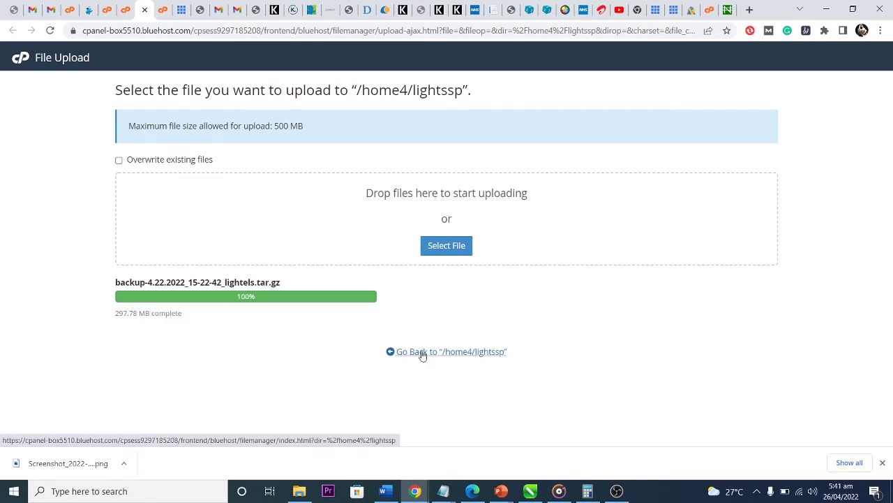
pyautogui.click(422, 353)
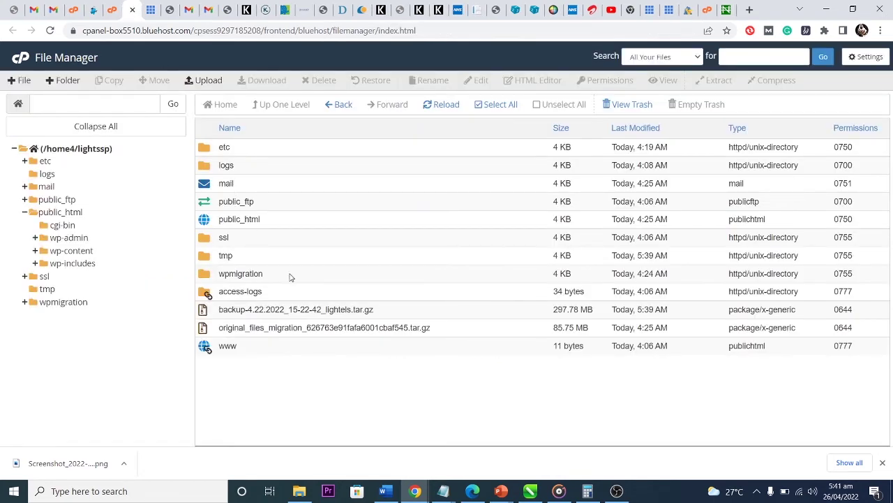
# Move backup-4.22.2022_15-22-42_lightels.tar.gz from the home directory into public_html
pyautogui.click(274, 309)
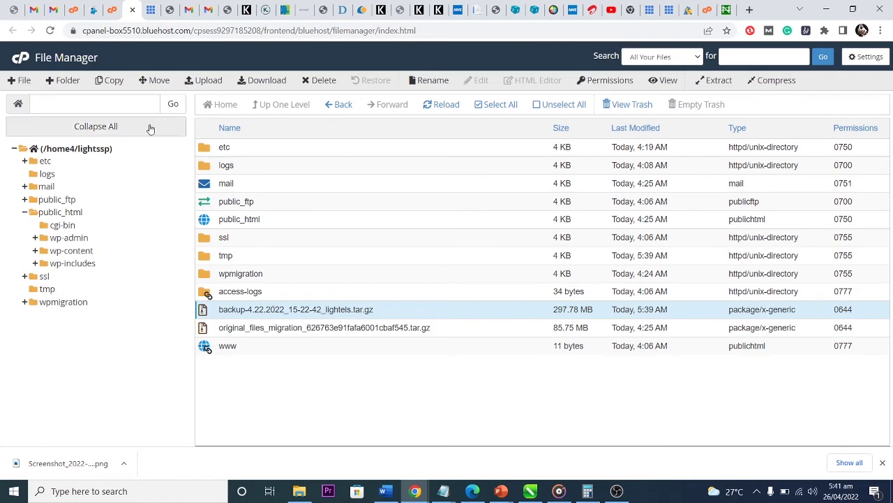
pyautogui.click(158, 80)
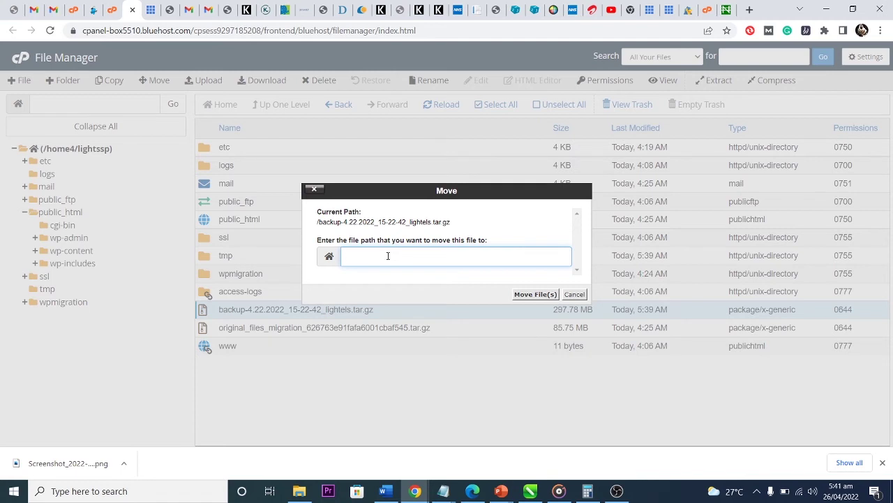
pyautogui.write('public_jt')
pyautogui.press('BackSpace')
pyautogui.press('BackSpace')
pyautogui.write('html')
pyautogui.click(536, 294)
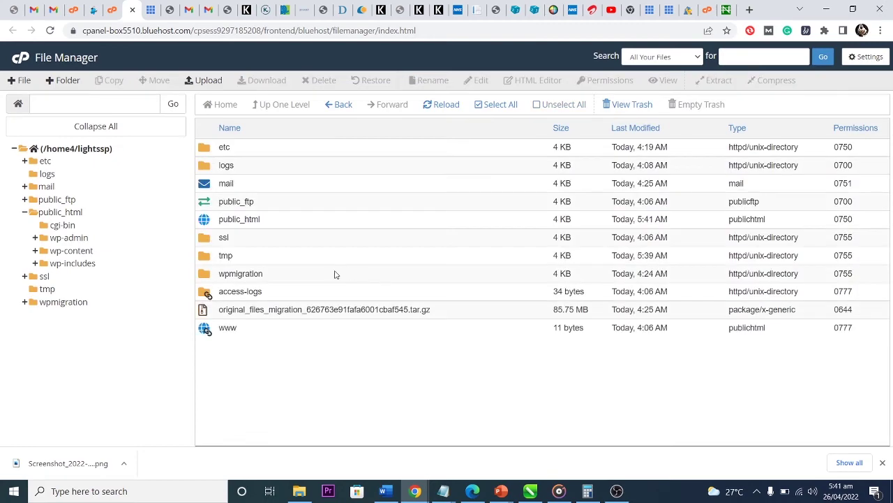
# Open the public_html folder and check its file list for the moved backup archive
pyautogui.click(62, 214)
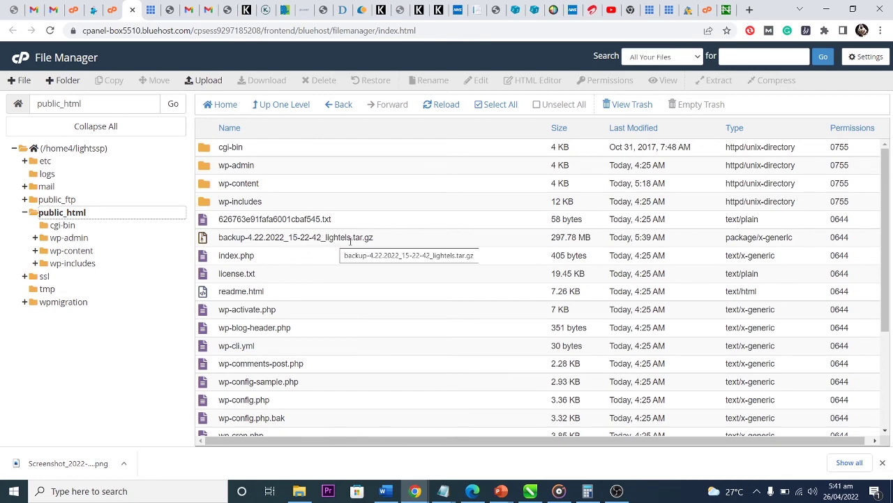
pyautogui.scroll(-3, 387, 388)
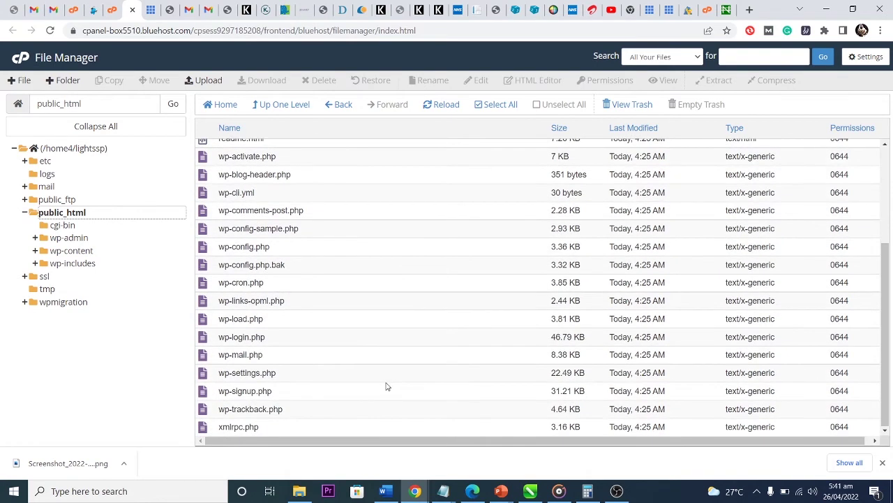
pyautogui.scroll(3, 388, 386)
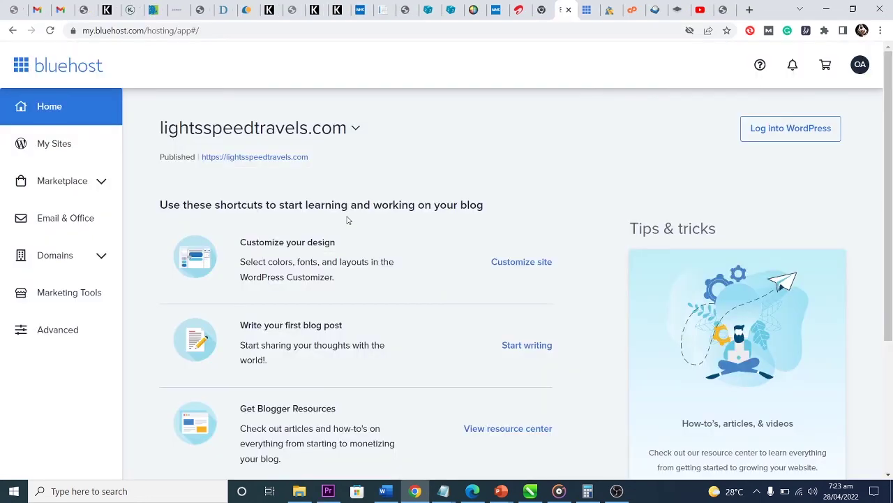
# Open the list of own domains in Bluehost and start transferring lightsspeedtravels.com to Bluehost
pyautogui.click(34, 255)
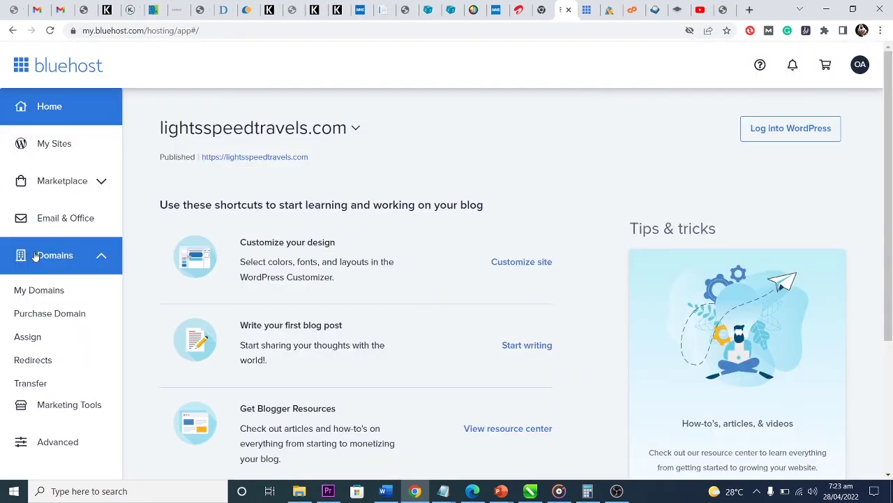
pyautogui.click(49, 289)
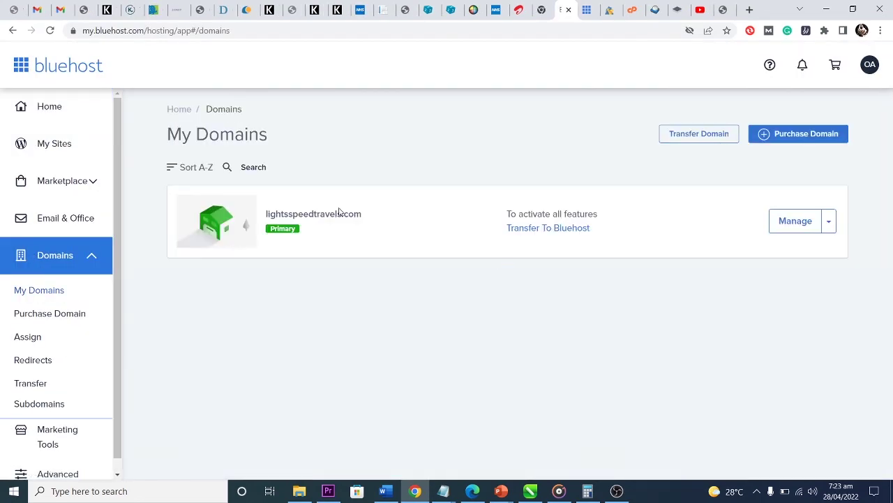
pyautogui.click(542, 229)
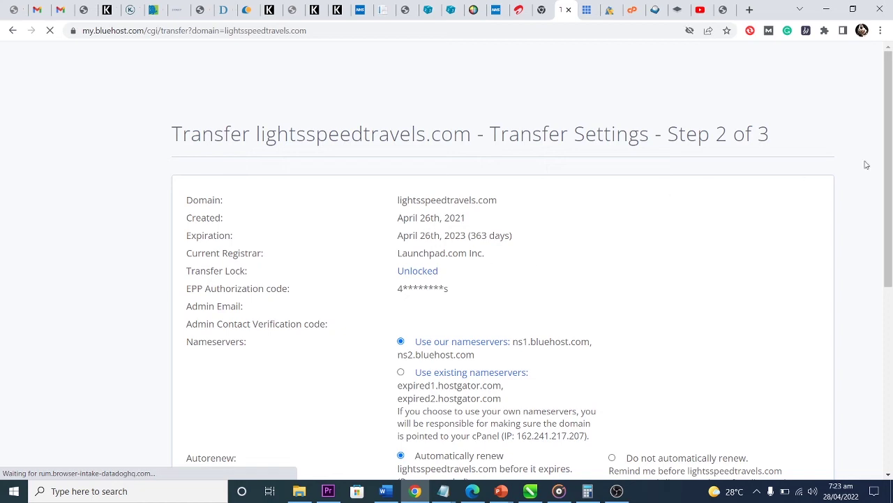
# In the transfer settings, turn off domain privacy and set the domain not to renew automatically
pyautogui.scroll(-1, 892, 192)
pyautogui.moveTo(892, 192); pyautogui.dragTo(887, 292)
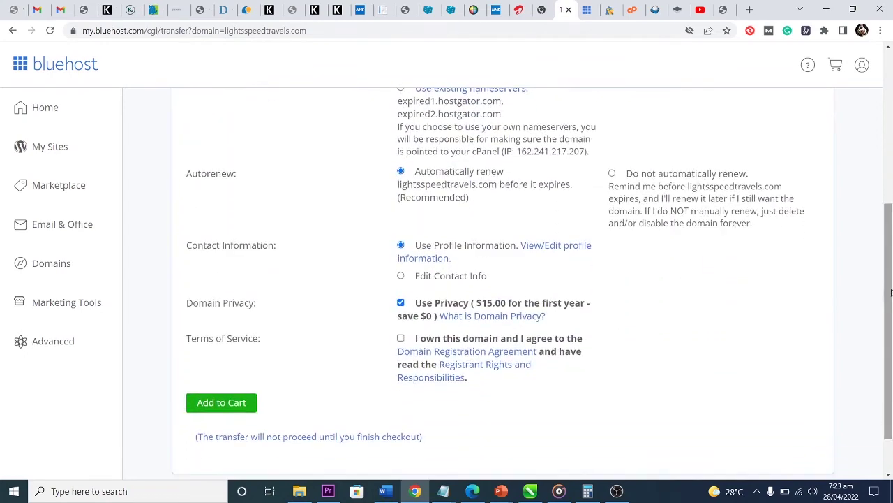
pyautogui.click(401, 304)
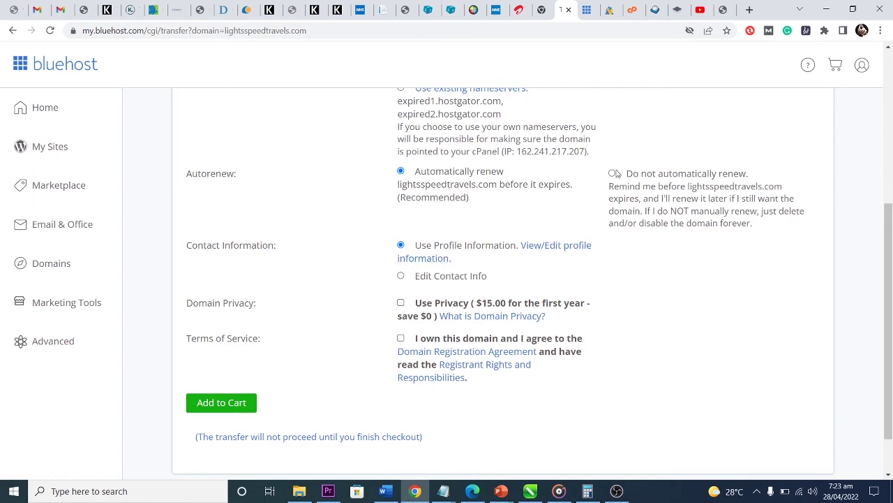
pyautogui.click(613, 173)
pyautogui.moveTo(889, 307); pyautogui.dragTo(892, 169)
pyautogui.scroll(-5, 235, 344)
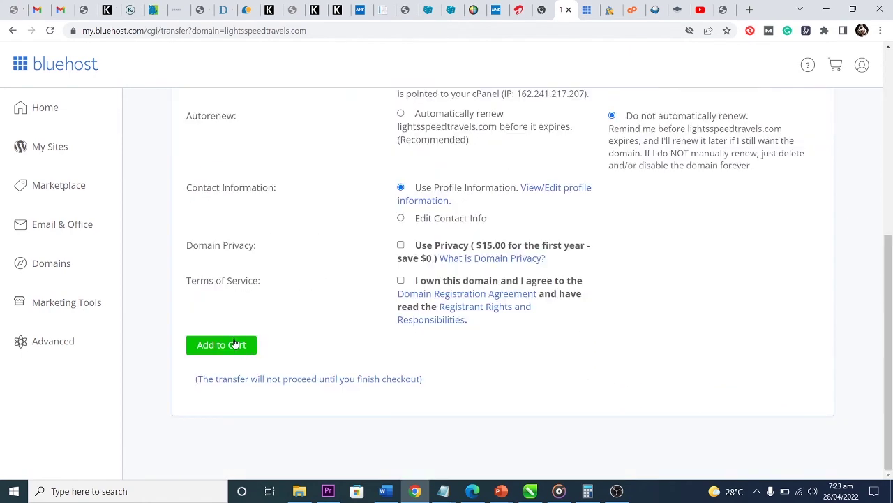
# Confirm domain ownership, agree to the registration terms, and add the domain transfer to the cart
pyautogui.click(236, 344)
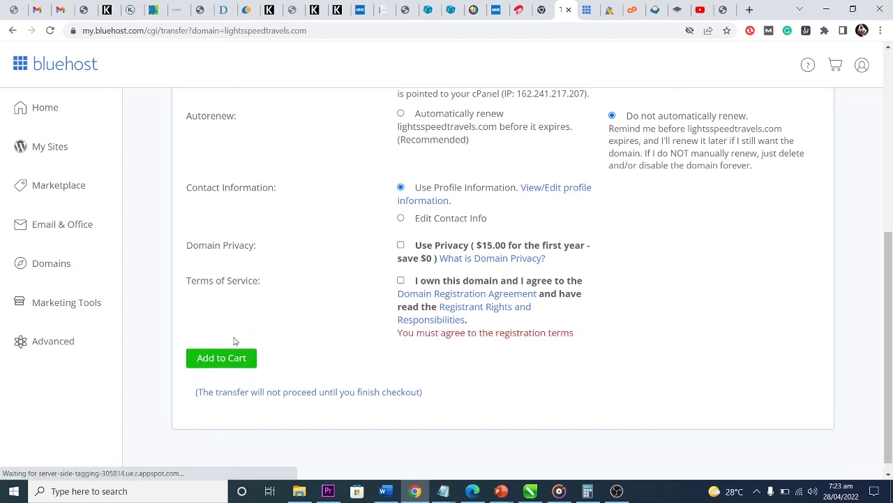
pyautogui.click(401, 281)
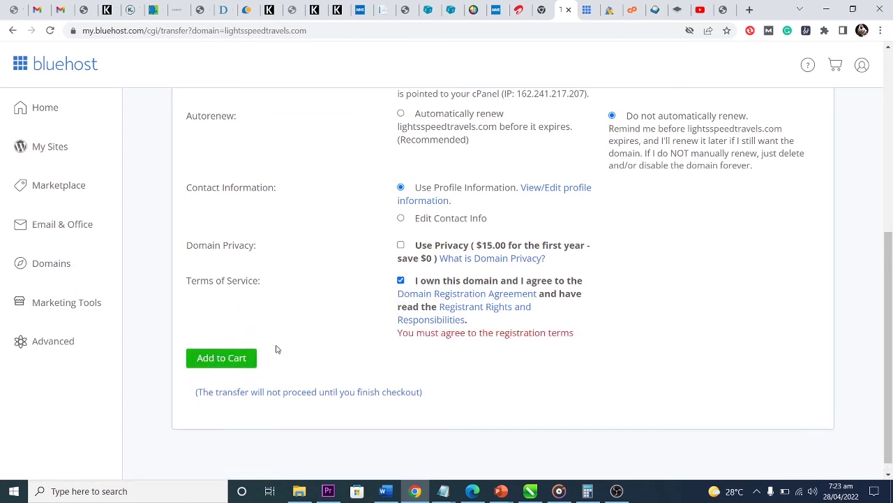
pyautogui.click(234, 359)
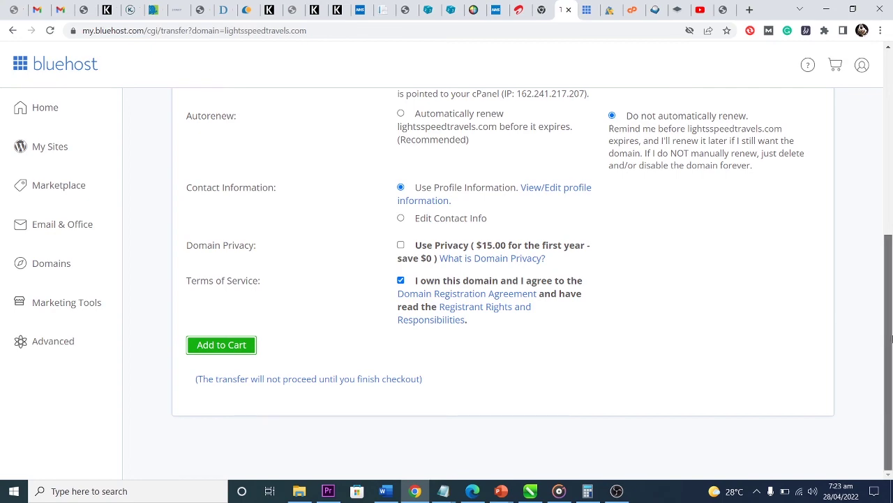
pyautogui.moveTo(890, 337); pyautogui.dragTo(891, 386)
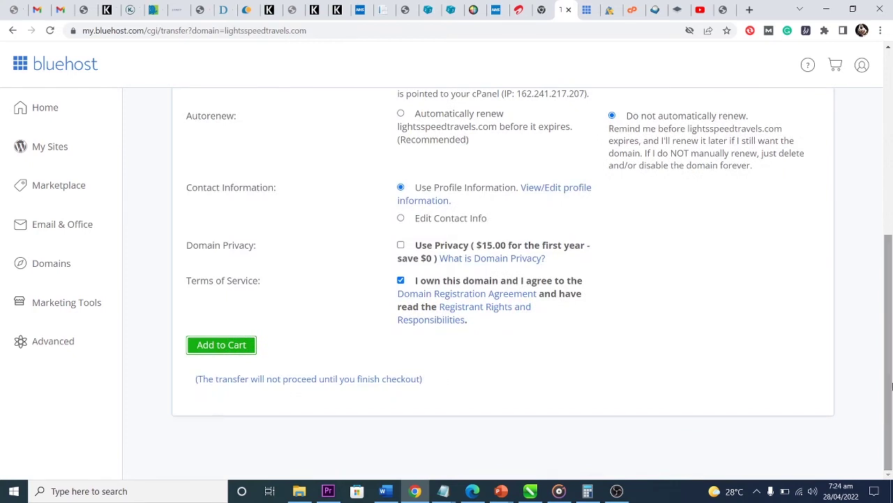
pyautogui.press('Return')
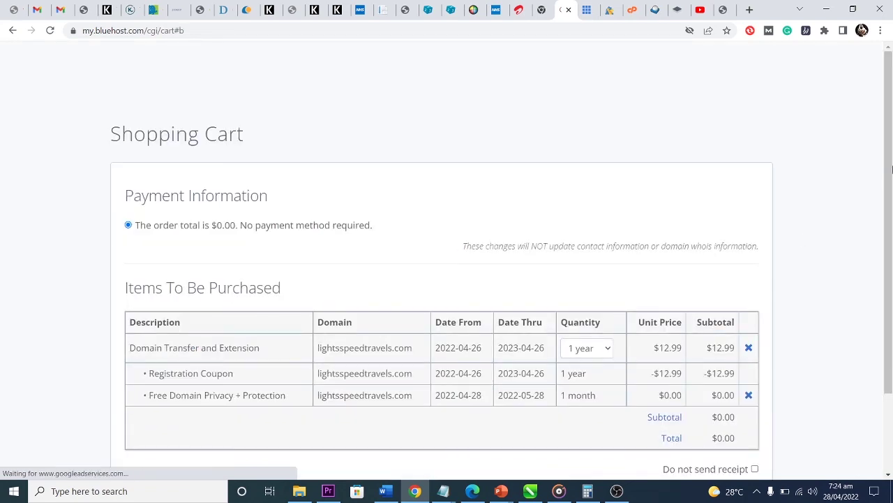
# Check out the one-year domain transfer order for lightsspeedtravels.com and review its receipt
pyautogui.scroll(-2, 730, 338)
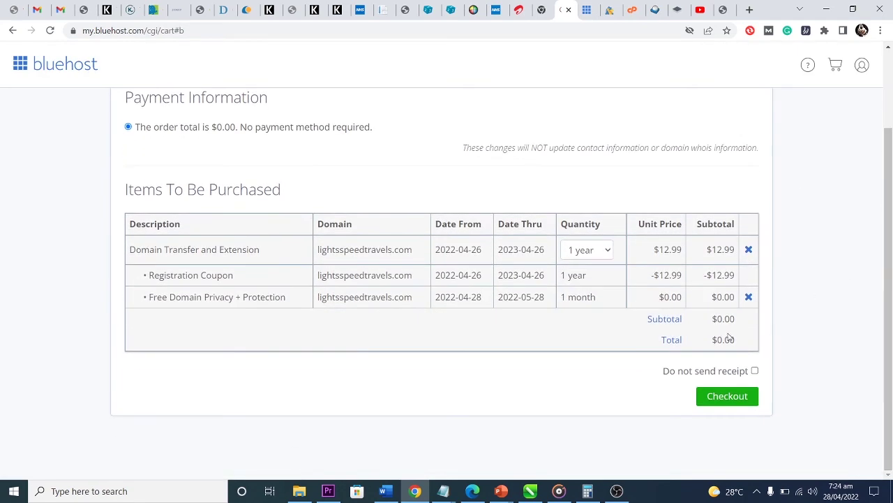
pyautogui.click(735, 398)
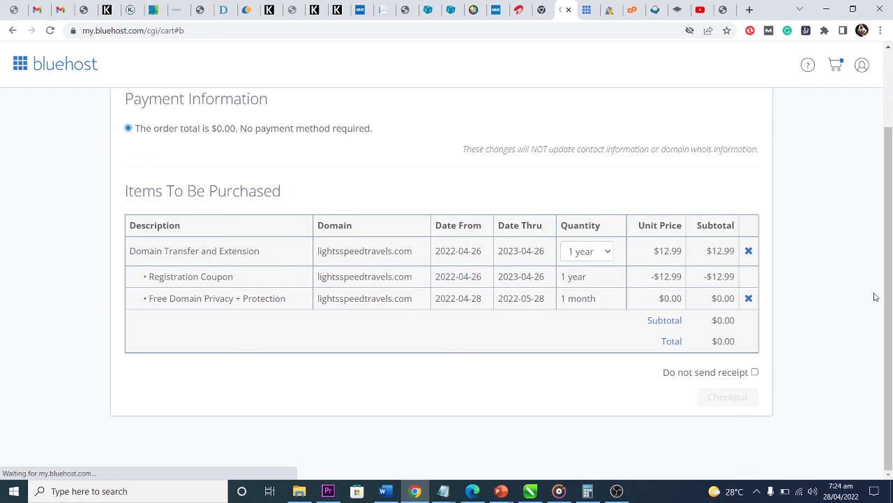
pyautogui.moveTo(889, 287)
pyautogui.mouseDown()
pyautogui.moveTo(890, 268)
pyautogui.moveTo(891, 297)
pyautogui.mouseUp()
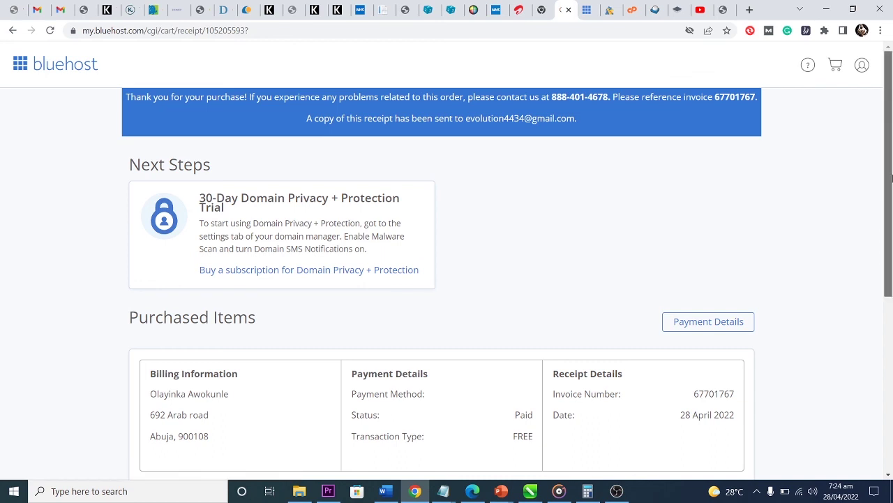
pyautogui.moveTo(892, 193); pyautogui.dragTo(891, 309)
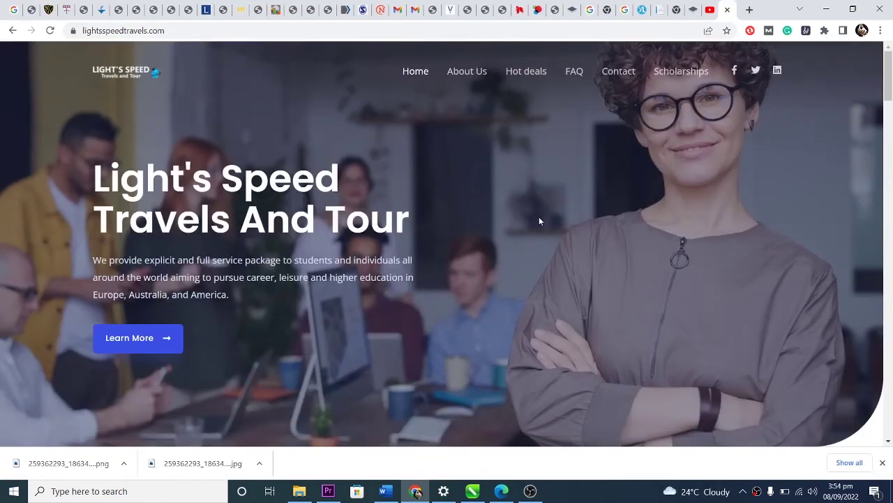
# Look over the home page of the live lightsspeedtravels.com site
pyautogui.scroll(-10, 539, 221)
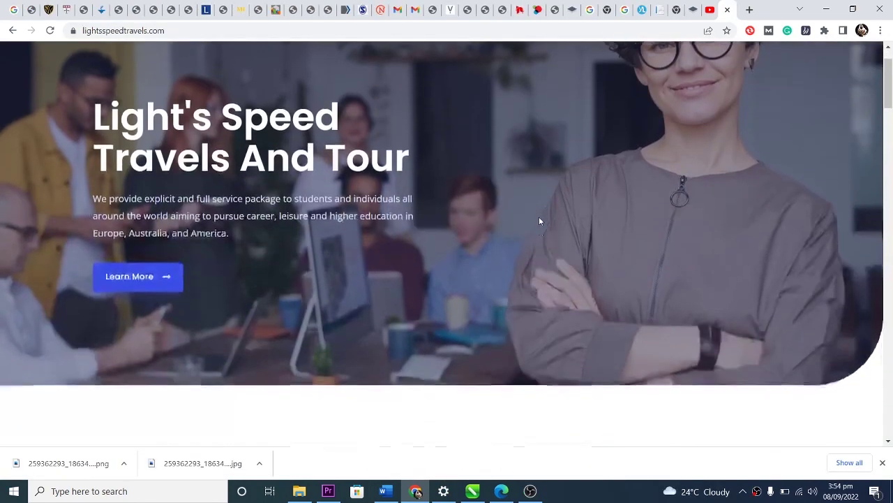
pyautogui.scroll(-10, 540, 220)
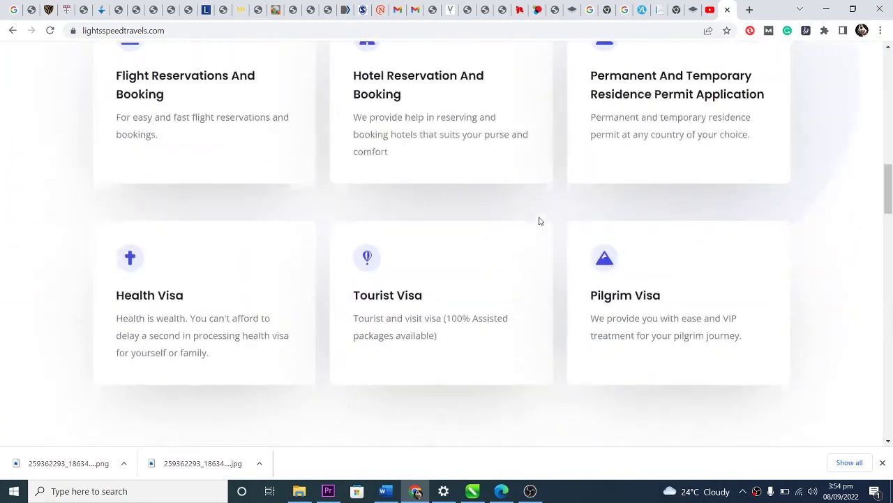
# Check the lower home page sections and page back through the photo carousel under "With Lightsspeed, your dream is an experience" to its first slide
pyautogui.scroll(-10, 539, 221)
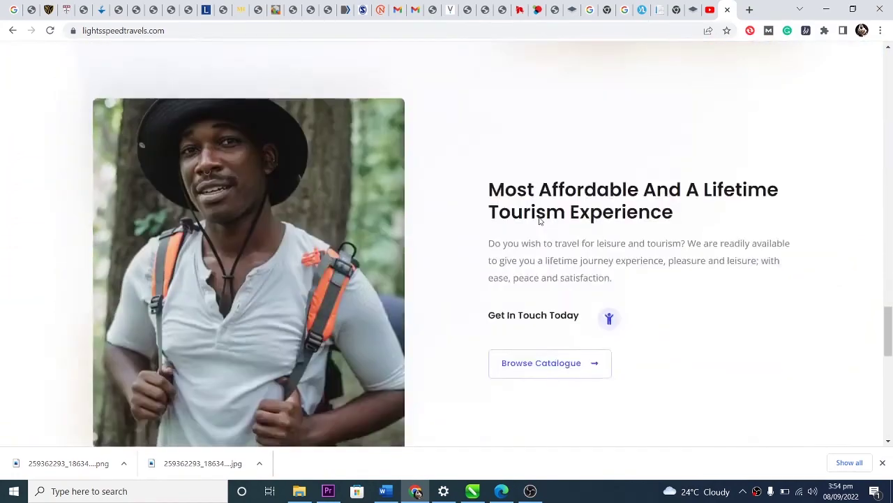
pyautogui.scroll(3, 539, 221)
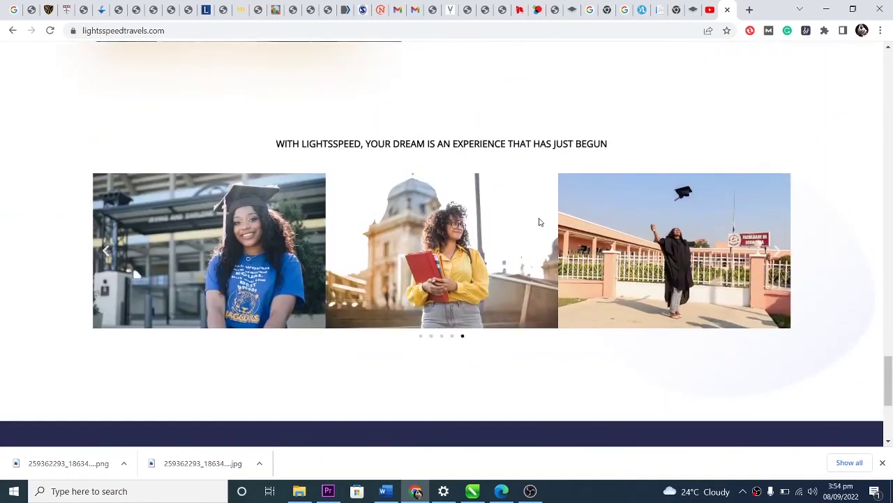
pyautogui.scroll(-4, 538, 232)
pyautogui.scroll(4, 538, 231)
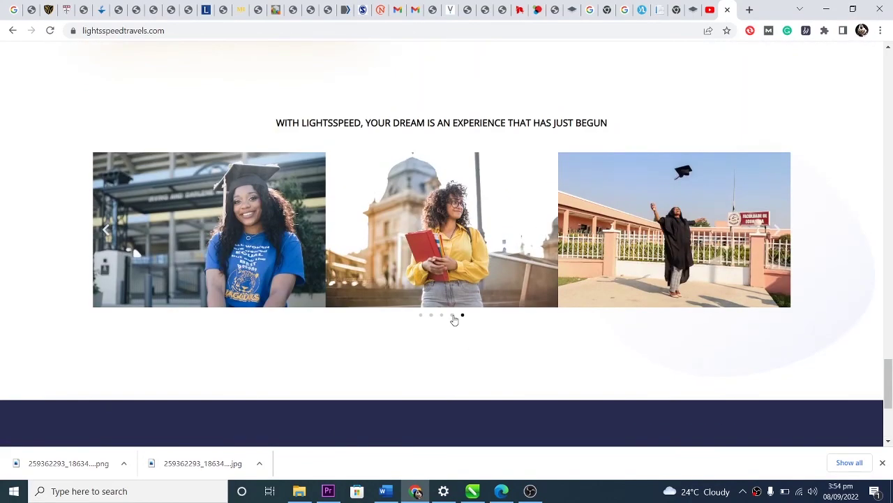
pyautogui.click(452, 316)
pyautogui.click(441, 317)
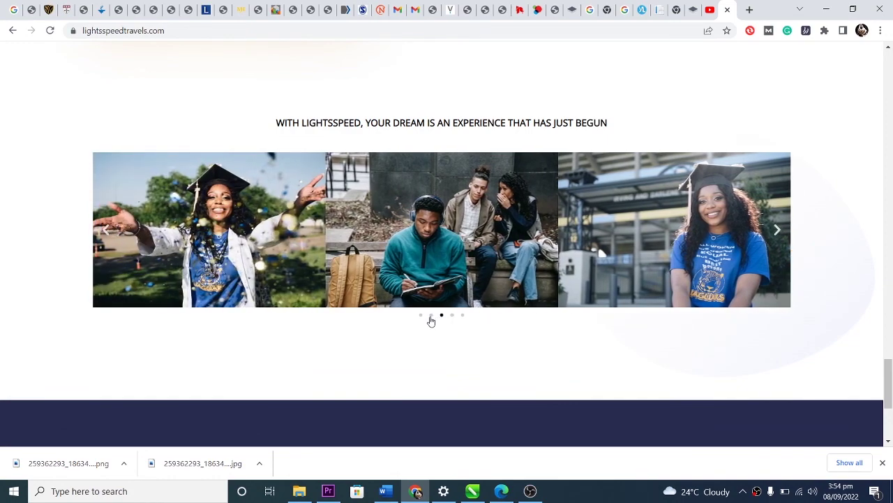
pyautogui.click(430, 316)
pyautogui.click(421, 317)
pyautogui.scroll(3, 471, 329)
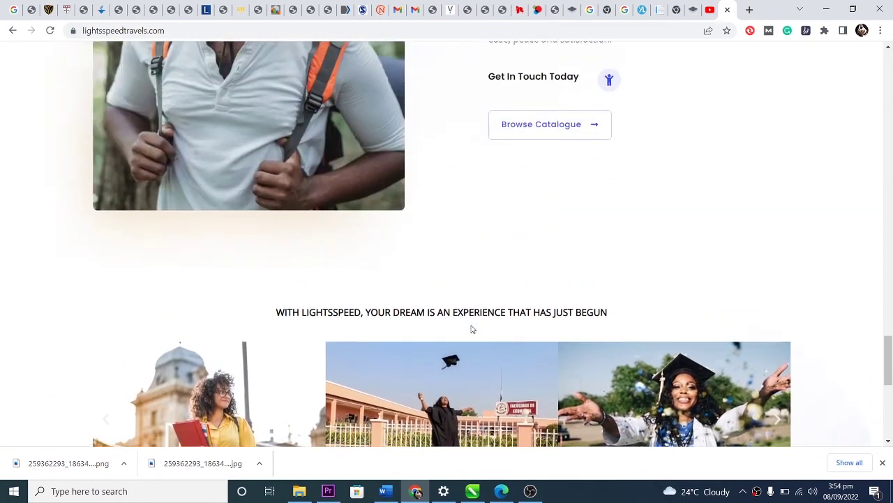
pyautogui.scroll(15, 471, 329)
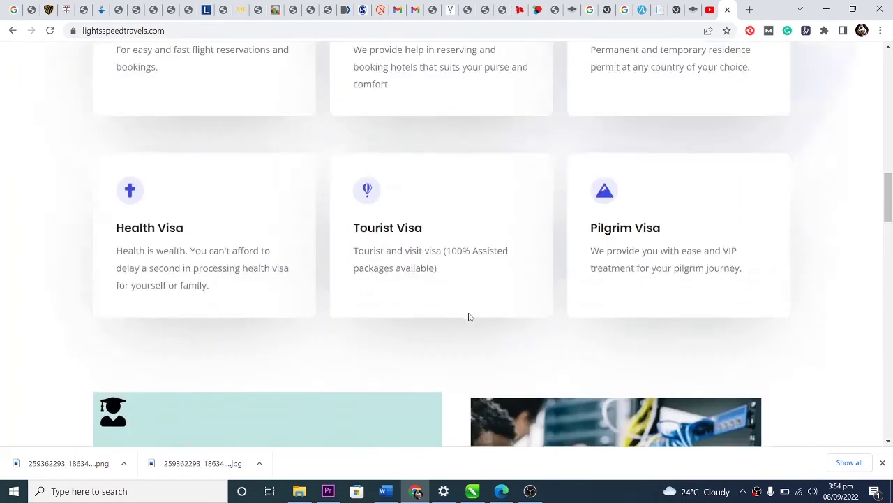